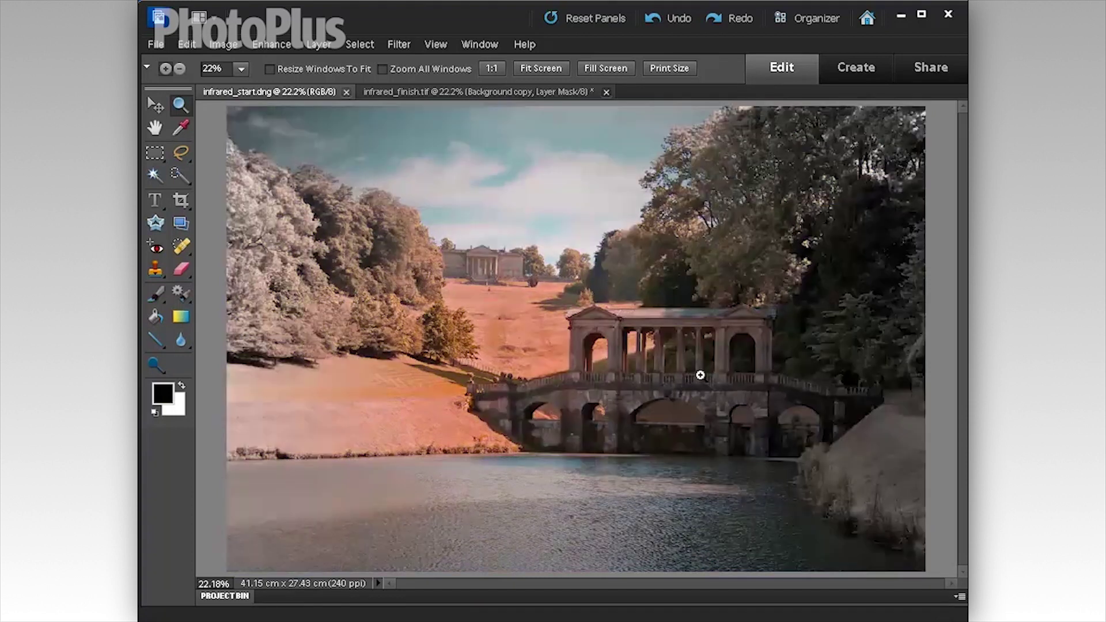
Flip between the infrared_start.dng and infrared_finish.tif tabs, ending on the finished infrared image
key("ctrl+Tab")
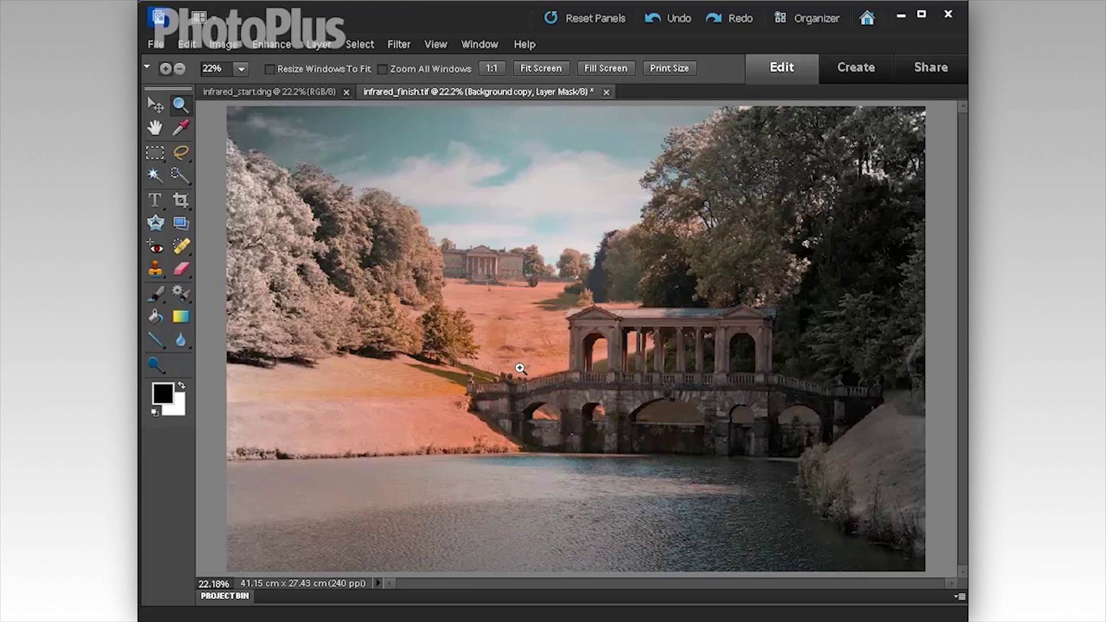
key("ctrl+Tab")
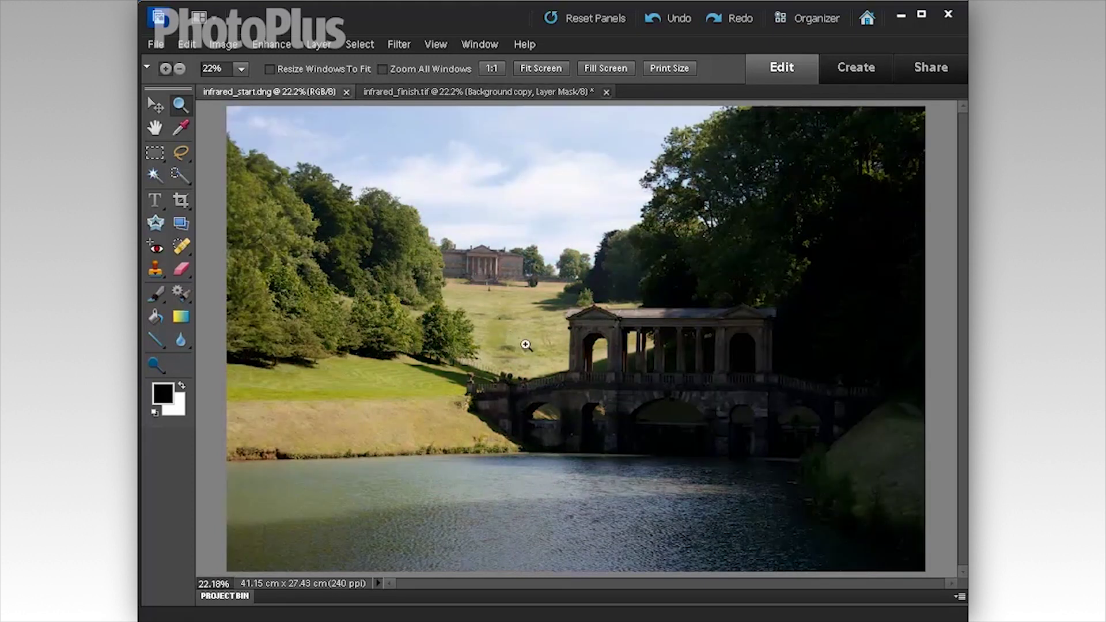
key("ctrl+Tab")
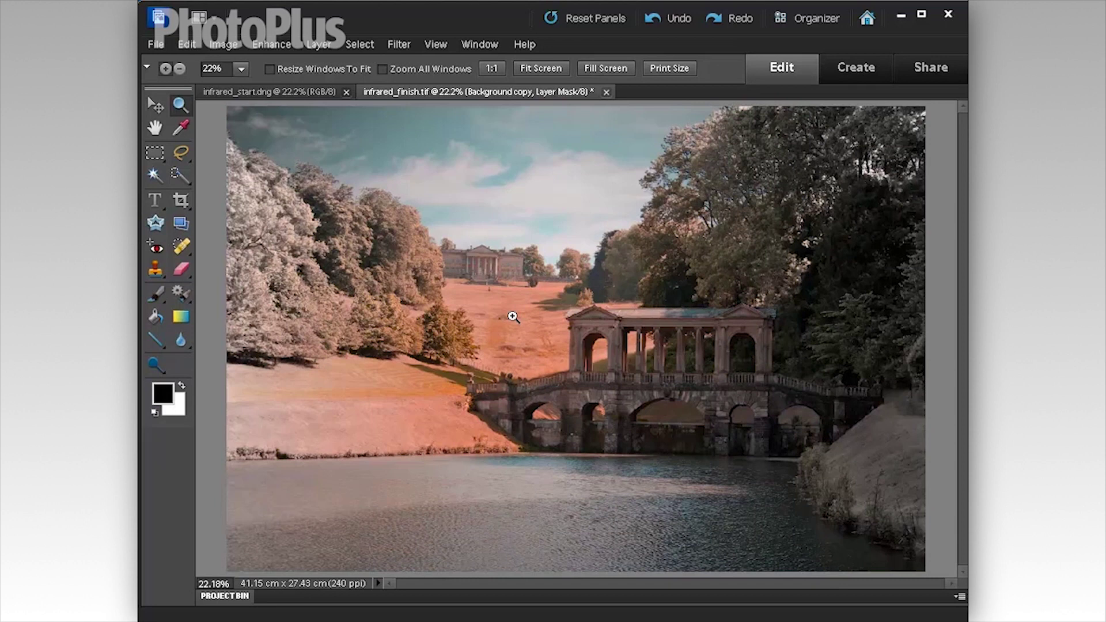
key("ctrl+Tab")
key("ctrl+Tab")
key("ctrl+Tab")
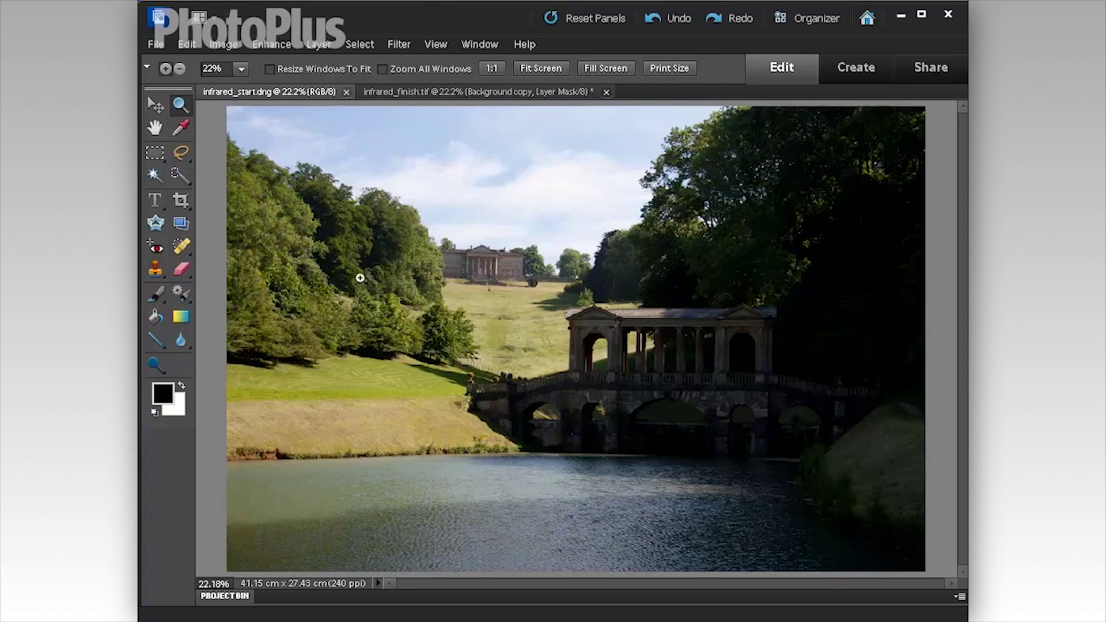
key("ctrl+Tab")
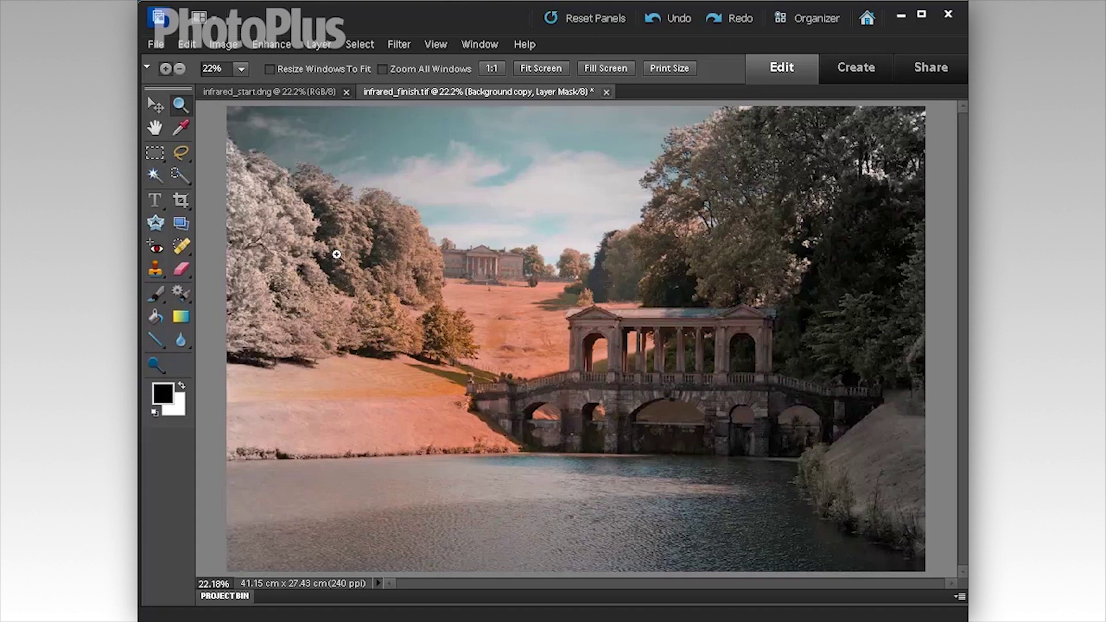
Toggle the Hue/Saturation layer and Background copy mask on and off, then switch to infrared_start.dng
key("F11")
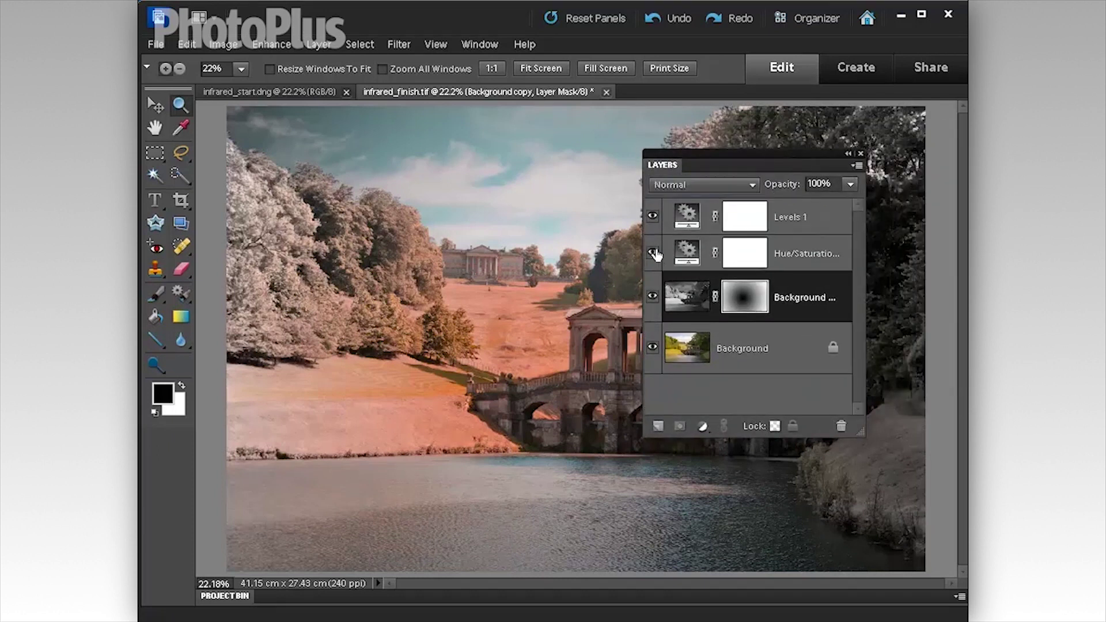
left_click(653, 253)
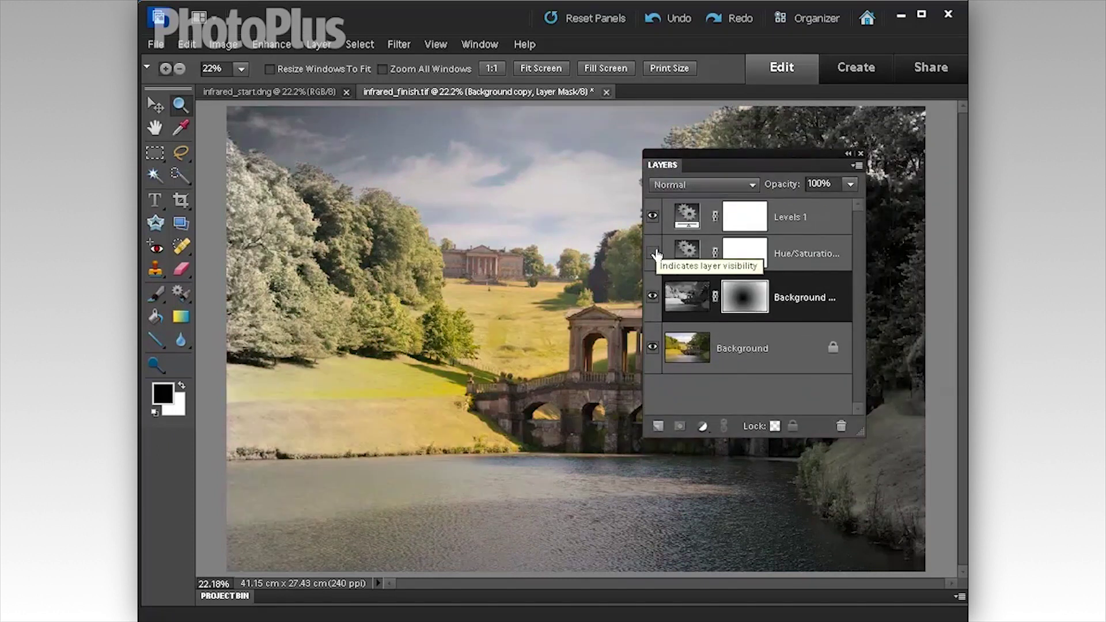
left_click(654, 253)
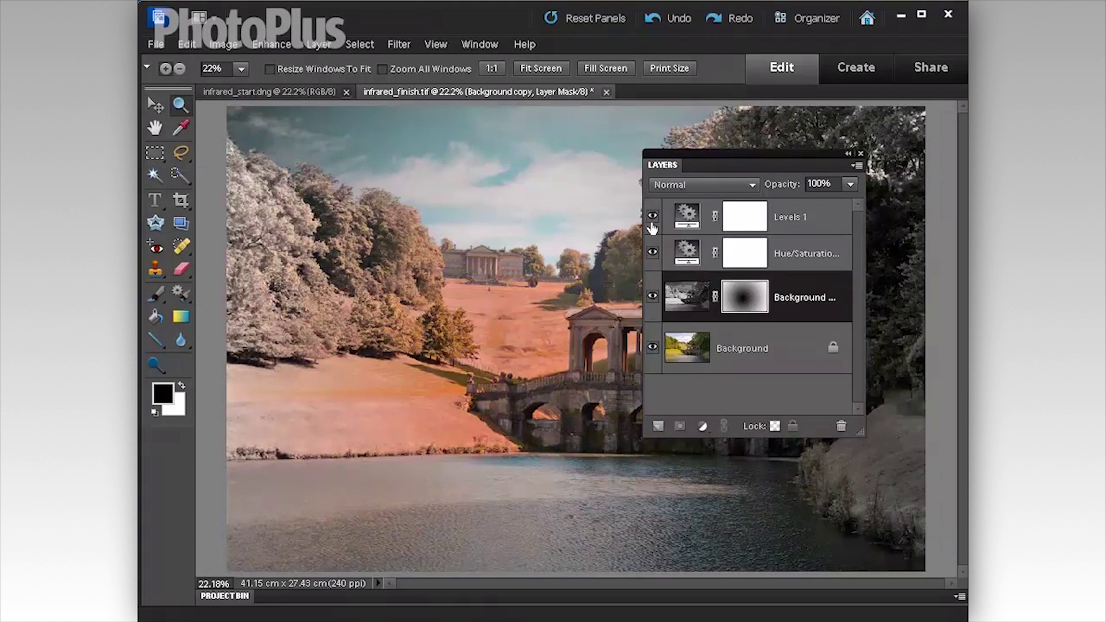
left_click(745, 297, "shift")
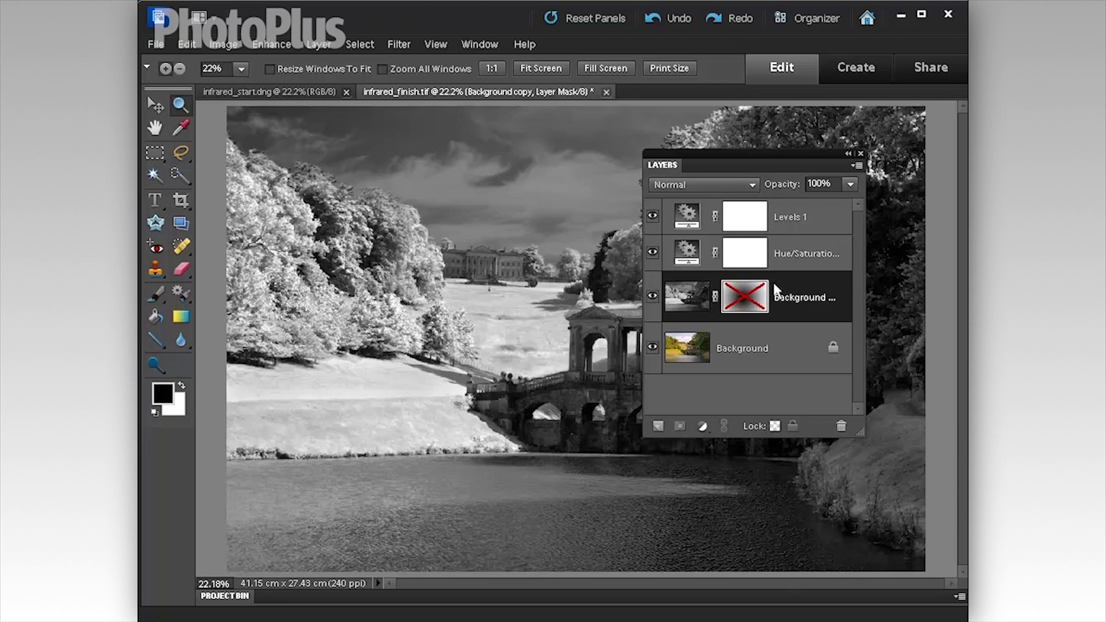
left_click(748, 302, "shift")
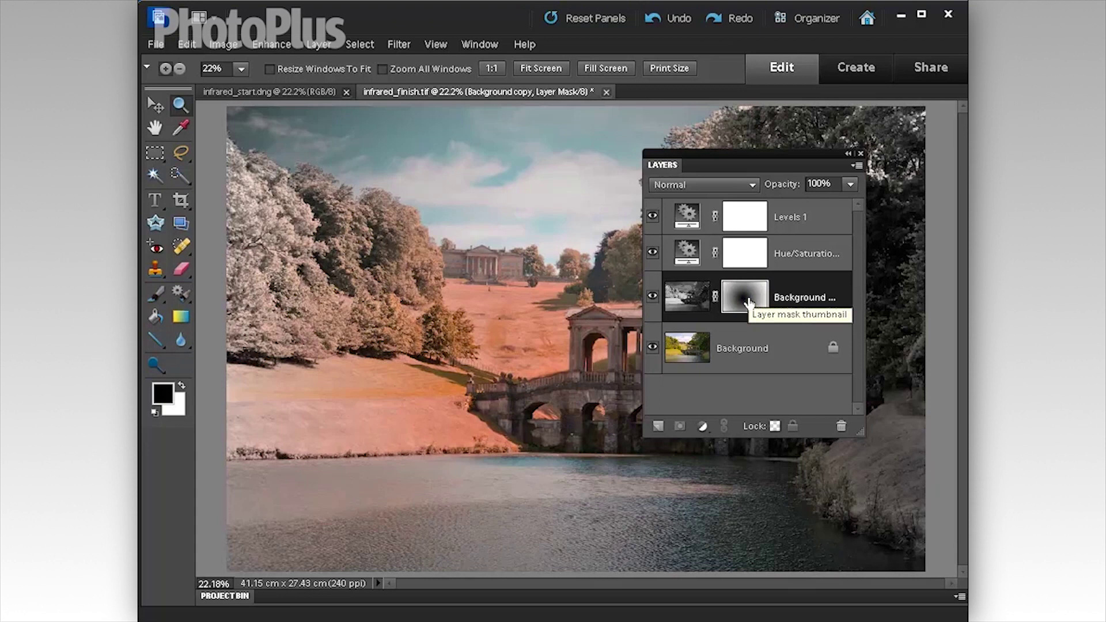
key("ctrl+Tab")
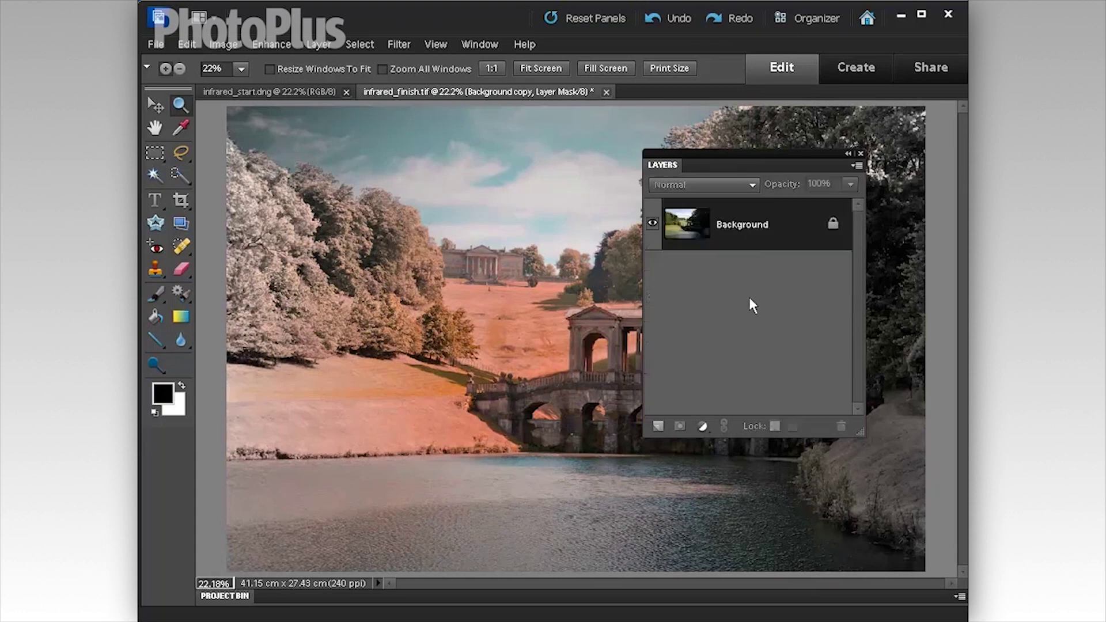
left_click(860, 154)
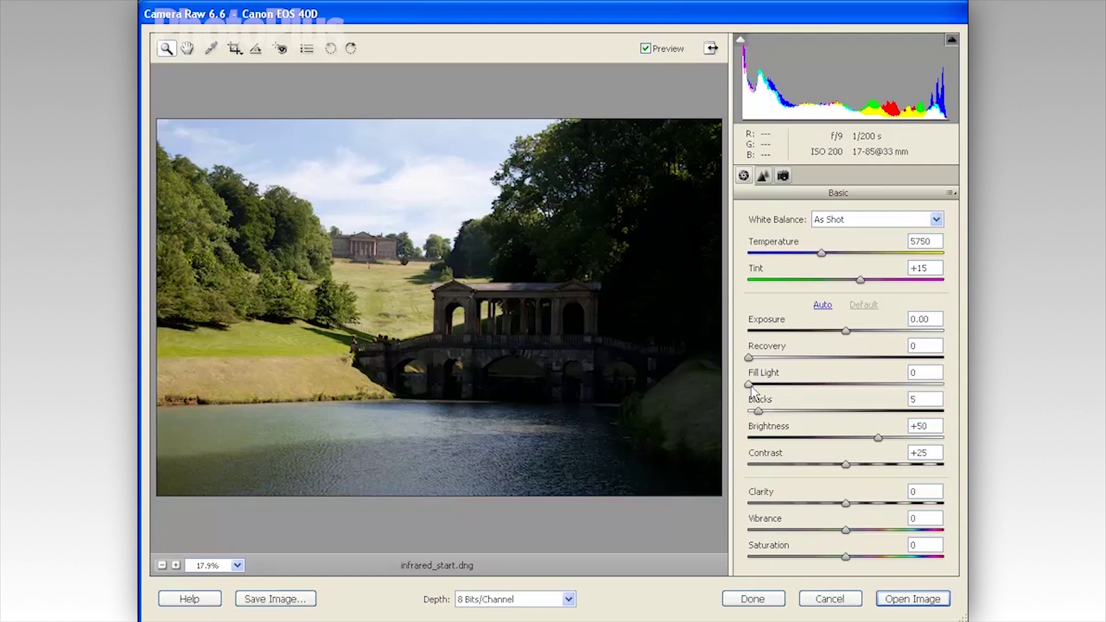
Set Fill Light to 60, Brightness to +38 and Temperature to 7000 in the Basic panel
left_click_drag(751, 385, 866, 390)
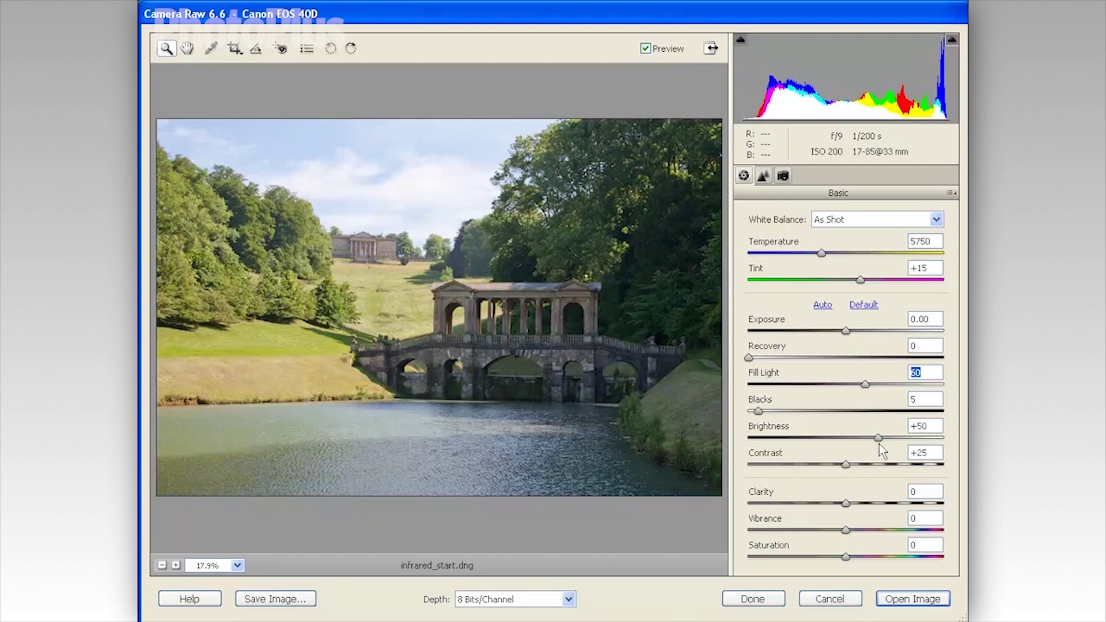
left_click_drag(879, 439, 870, 438)
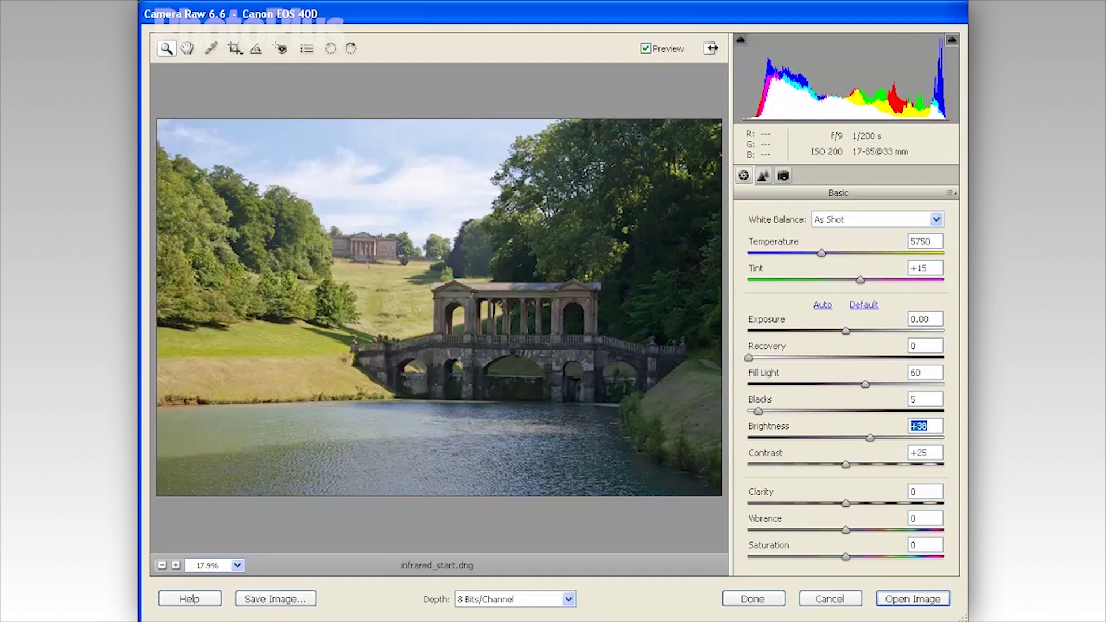
left_click_drag(822, 254, 848, 259)
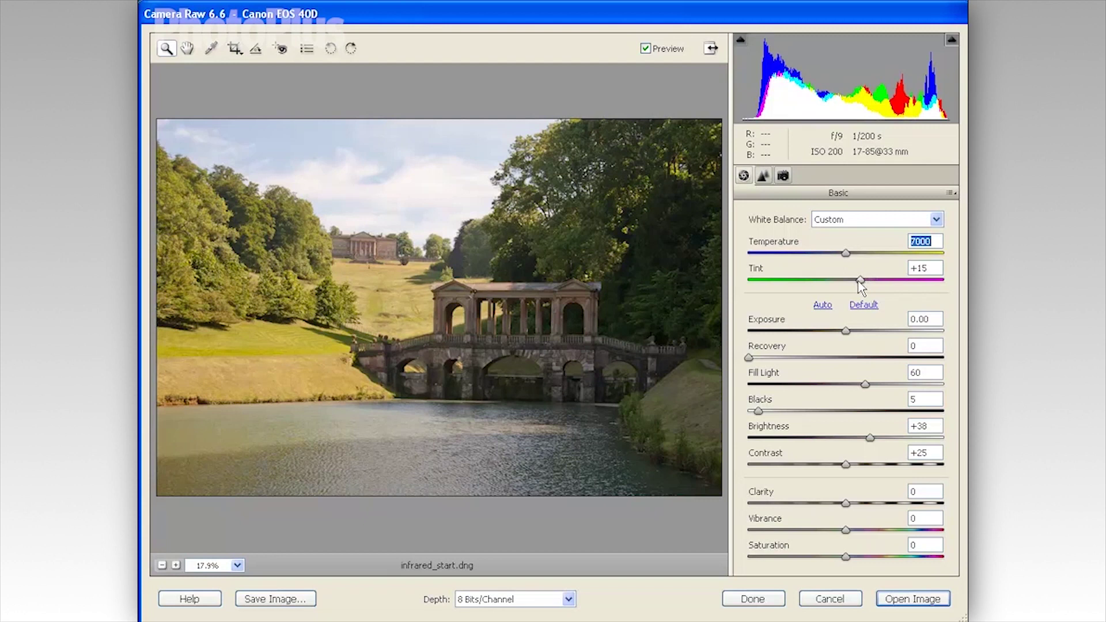
Set Tint to +21 and Vibrance to +50, compare with Preview, and open the image
left_click_drag(860, 281, 866, 282)
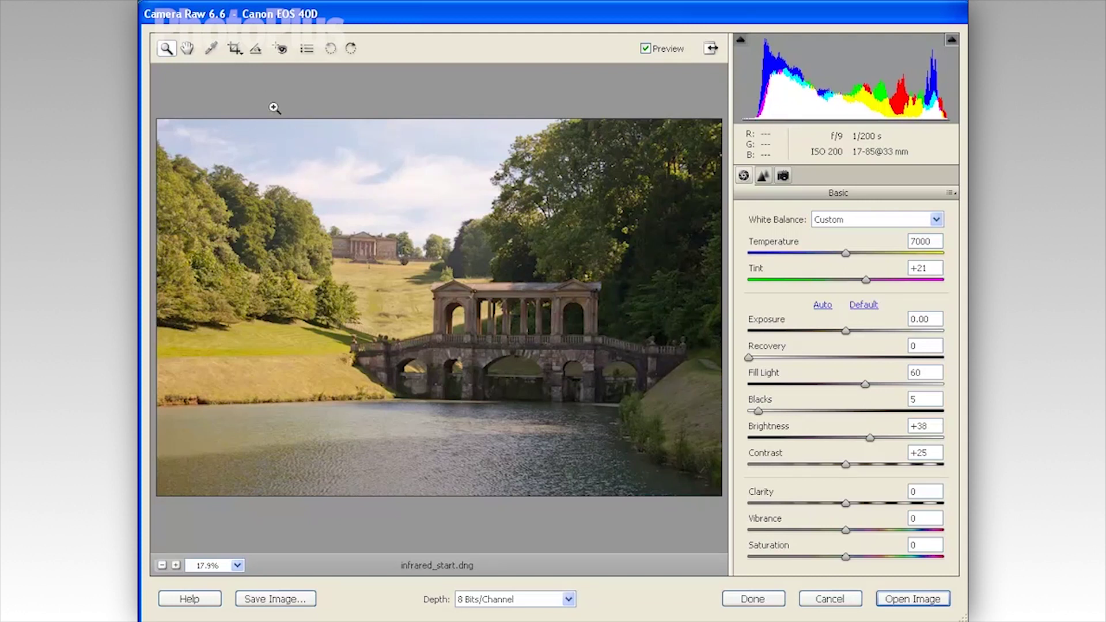
left_click_drag(846, 530, 893, 534)
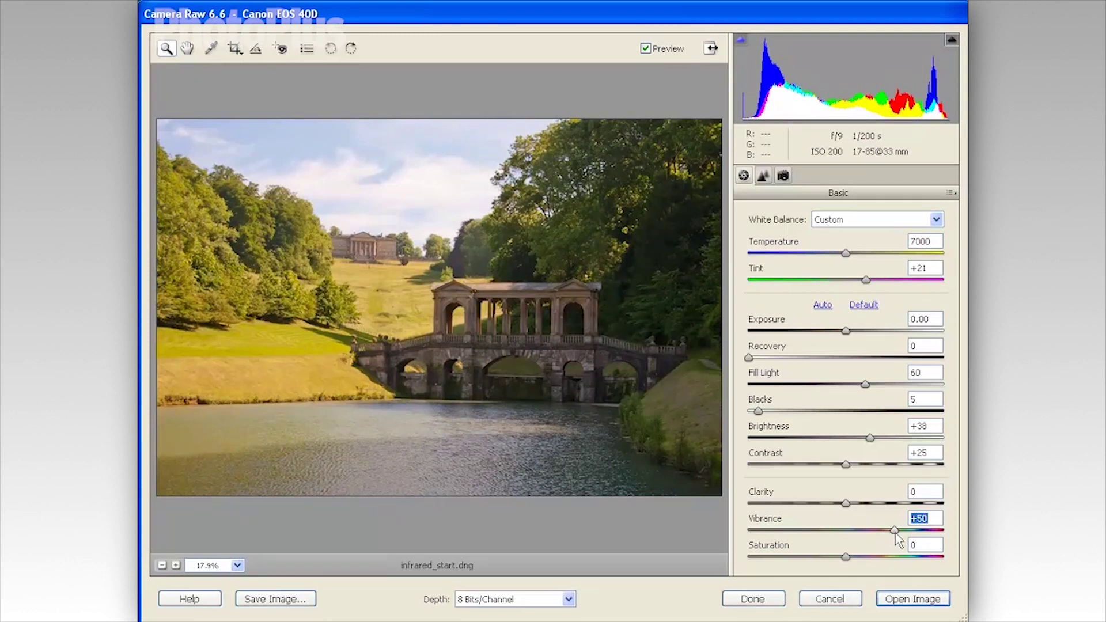
left_click(646, 49)
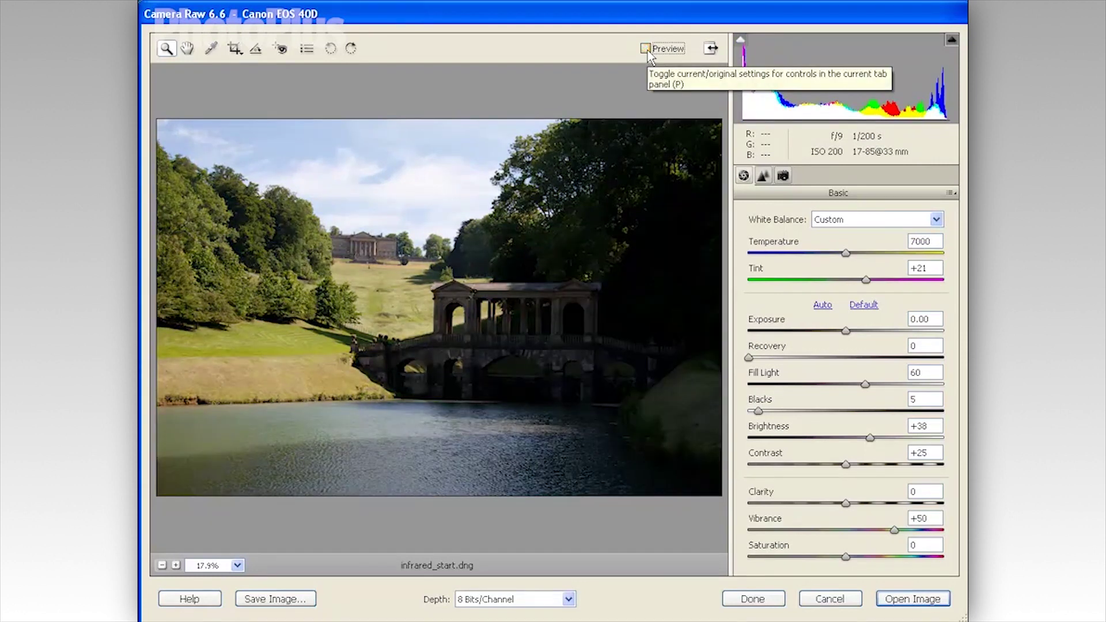
left_click(646, 49)
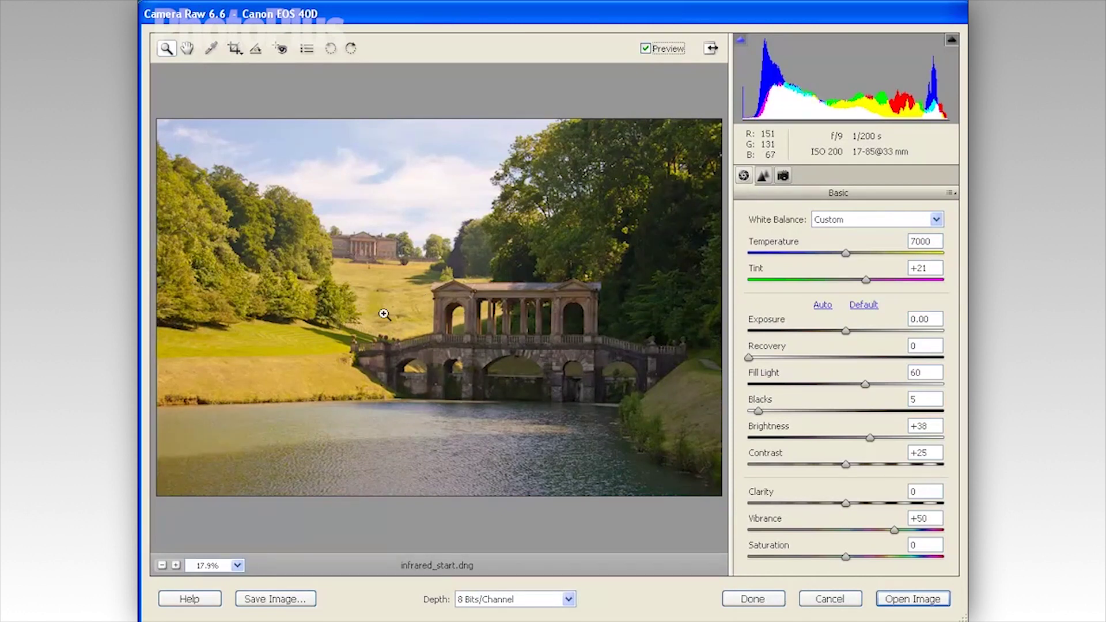
left_click(897, 600)
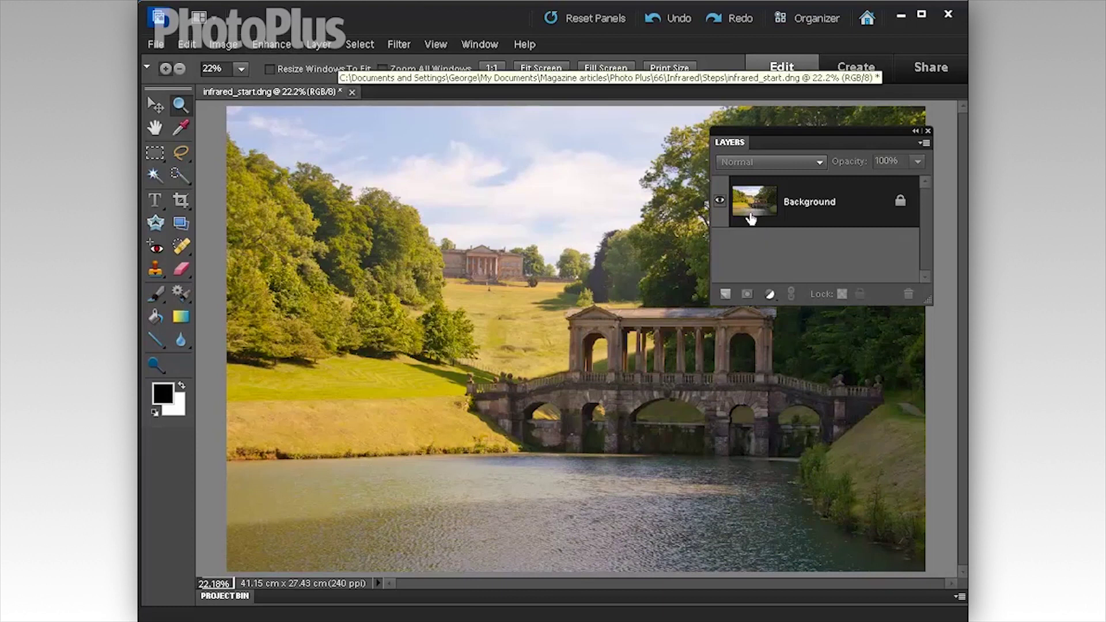
Duplicate the Background layer with Ctrl+J to create Layer 1
left_click(481, 46)
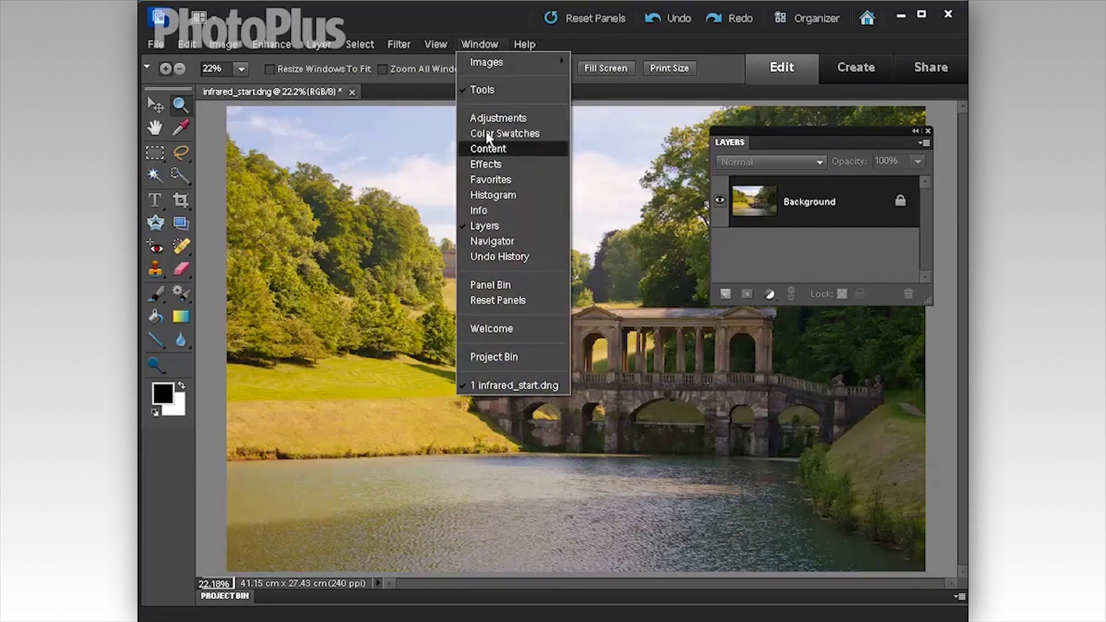
left_click(475, 10)
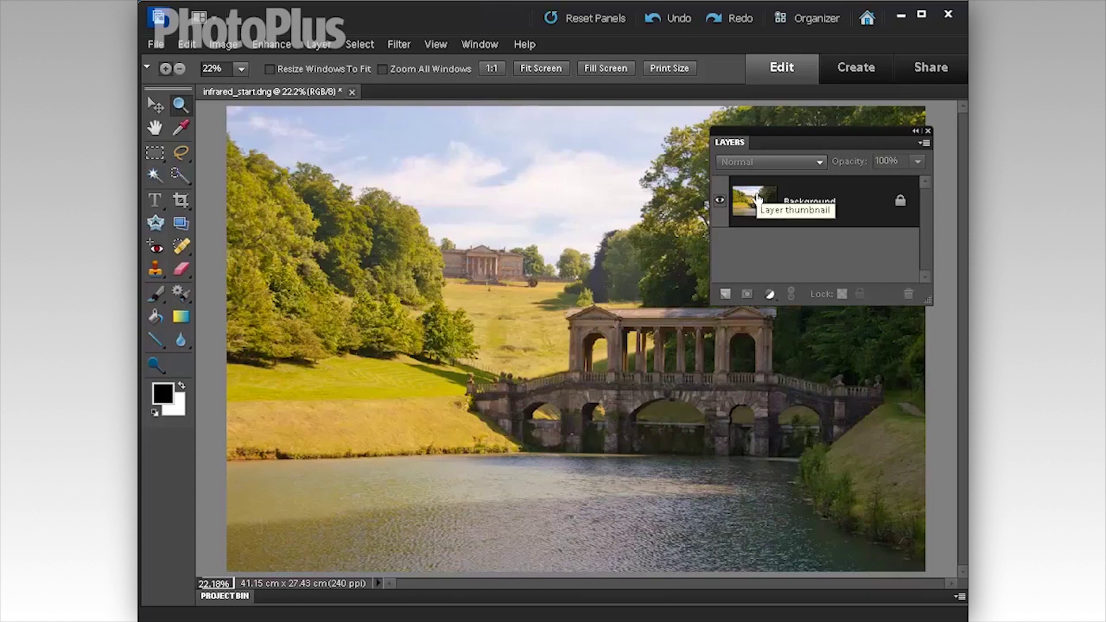
left_click_drag(757, 198, 757, 199)
key("ctrl+j")
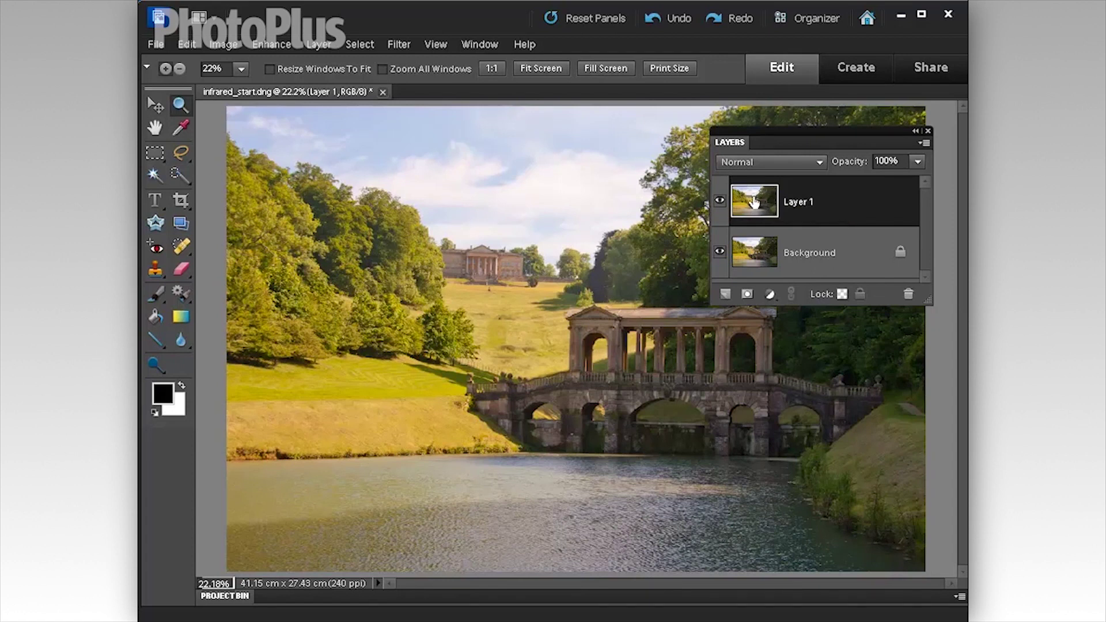
Preview the Scenic Landscape black-and-white conversion (Red 60, Green 28, Blue 12) against the original
left_click(262, 44)
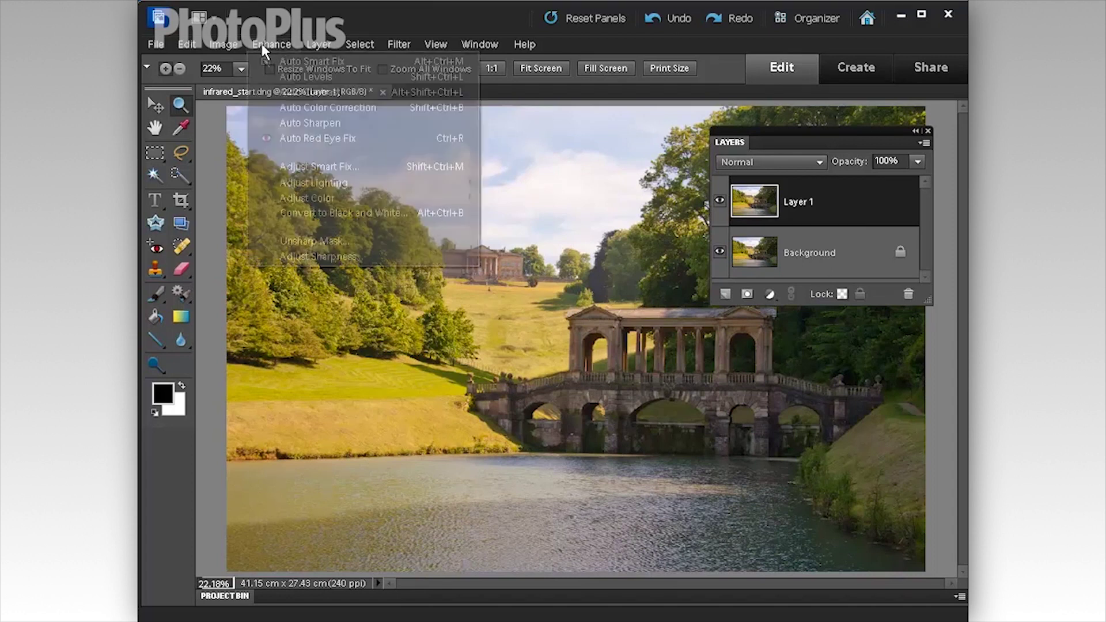
left_click(361, 212)
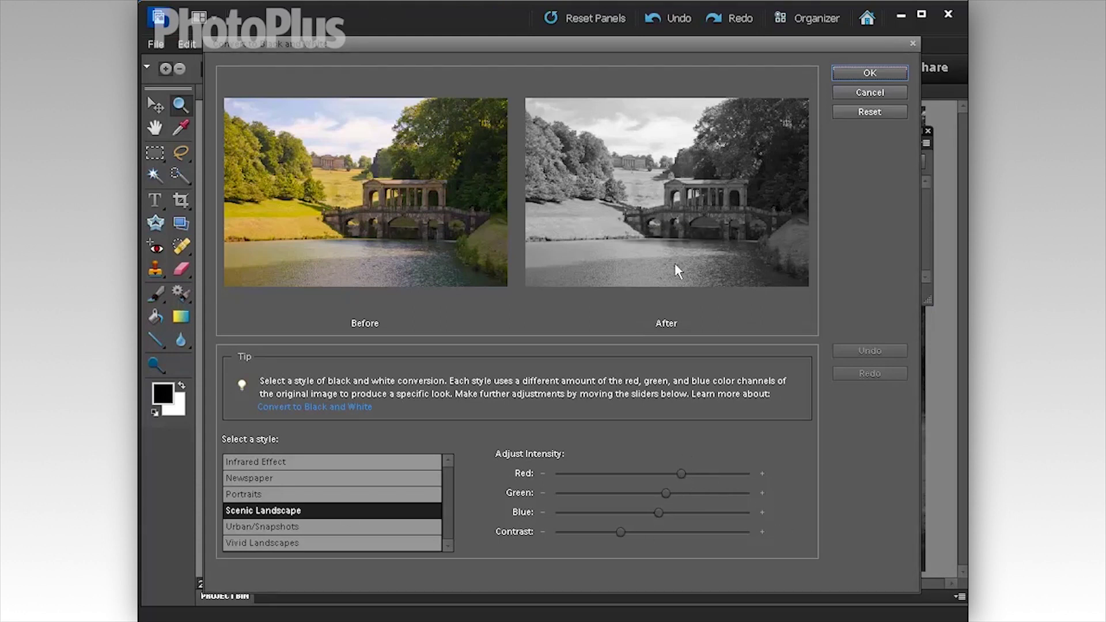
mouse_move(653, 203)
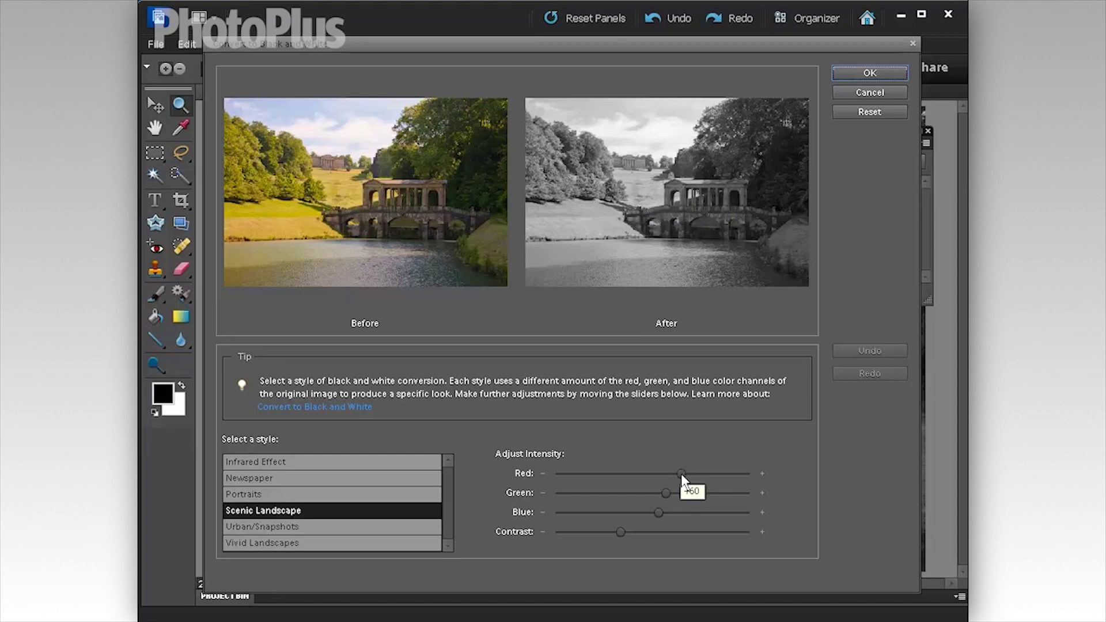
mouse_move(641, 153)
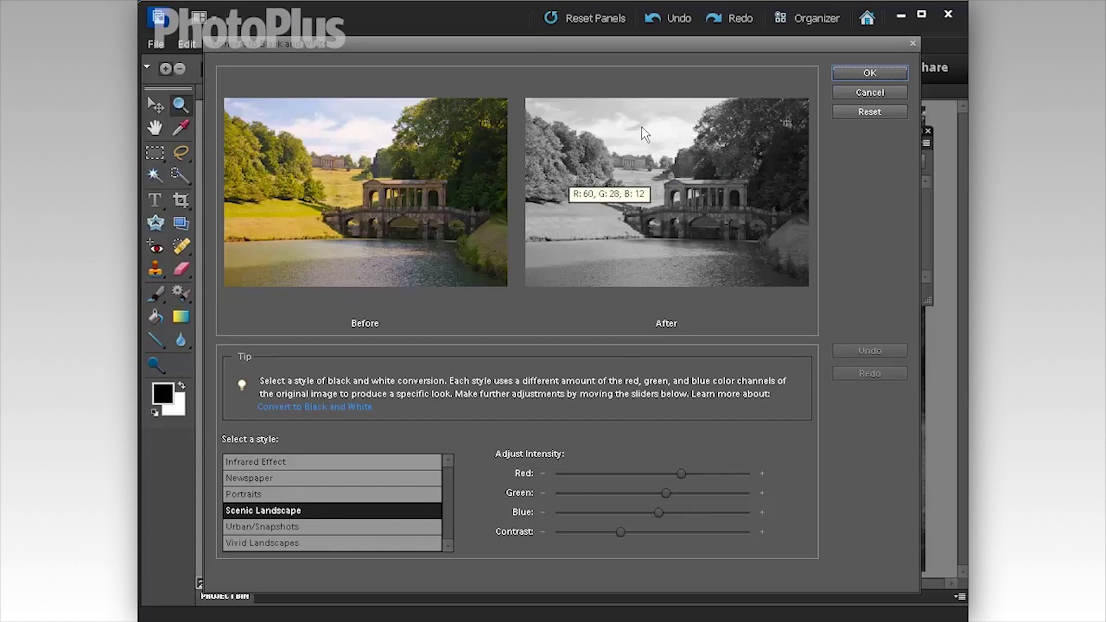
Choose the Infrared Effect style and fine-tune the Red intensity down from 40 to about 28
left_click(293, 462)
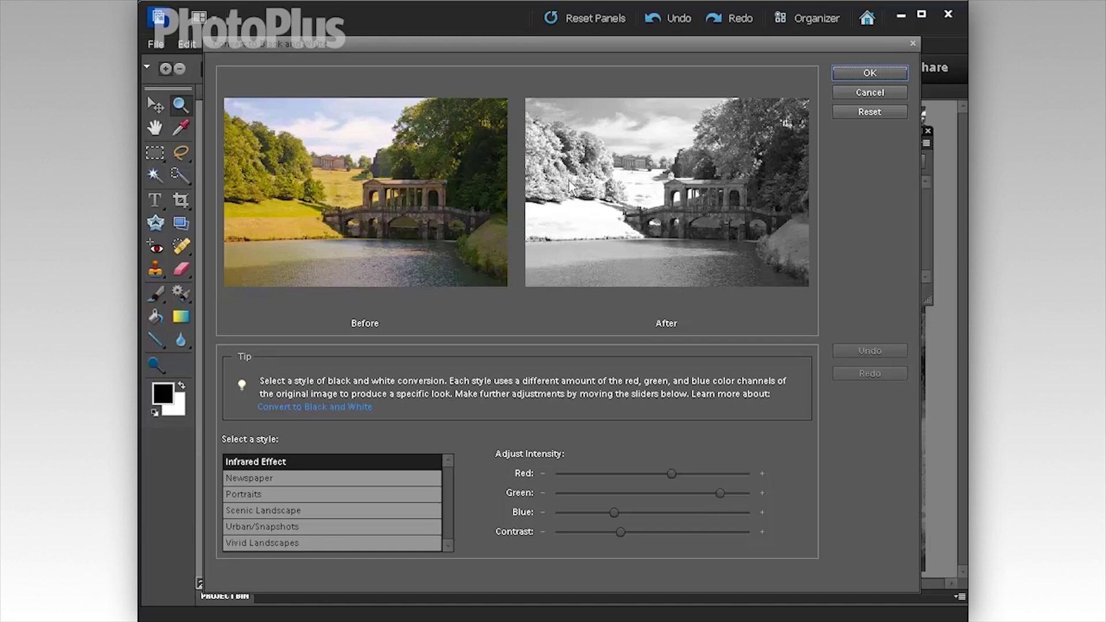
mouse_move(558, 192)
left_click_drag(672, 474, 669, 475)
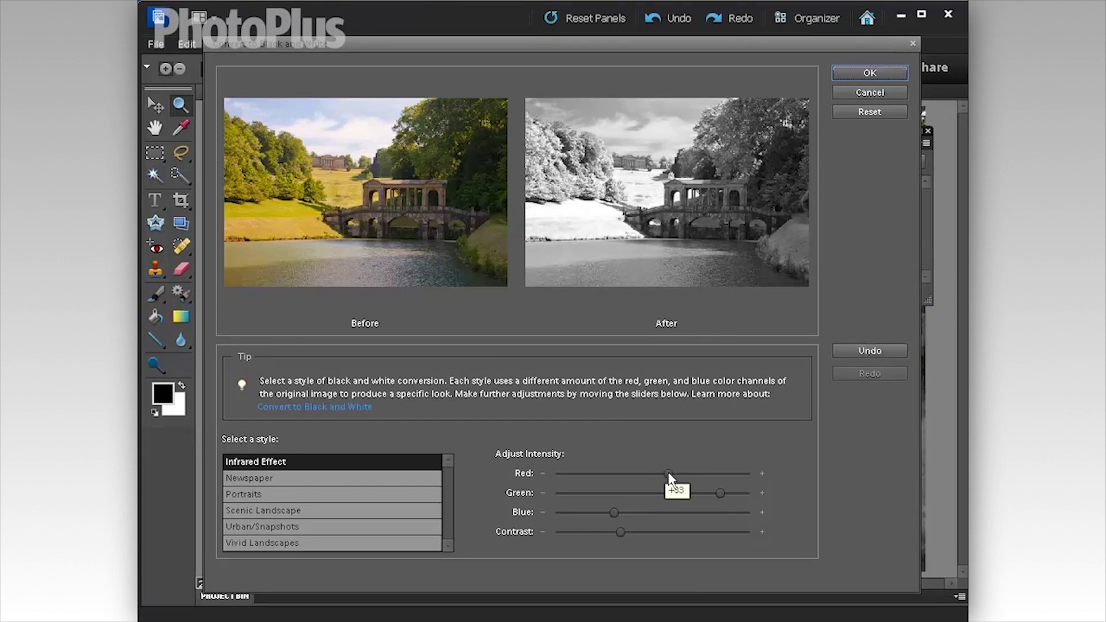
left_click_drag(668, 475, 658, 474)
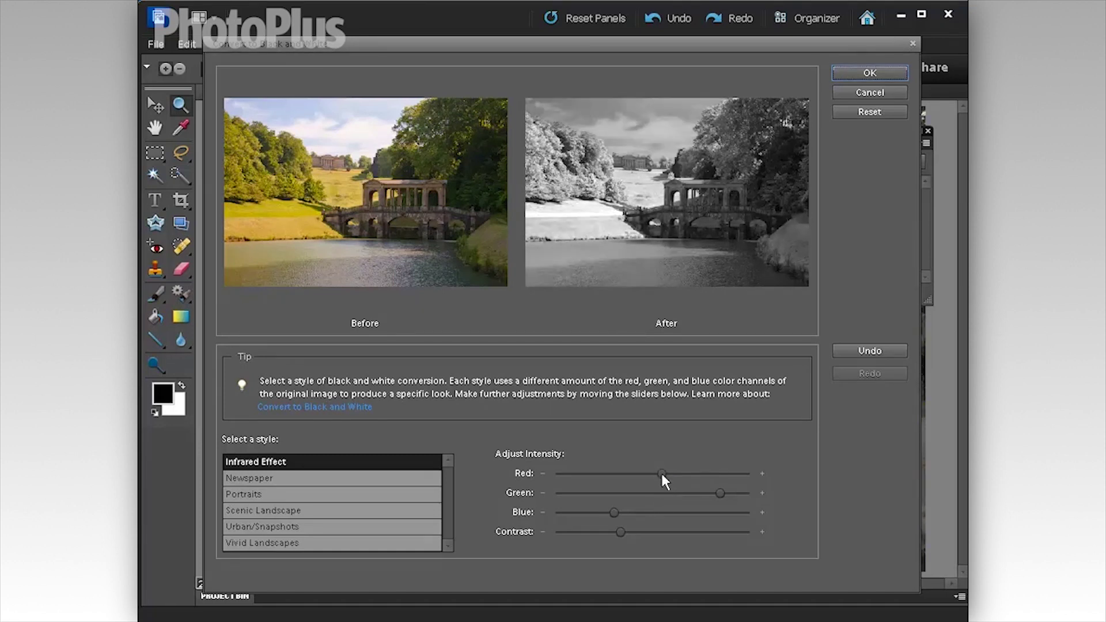
left_click_drag(662, 476, 662, 470)
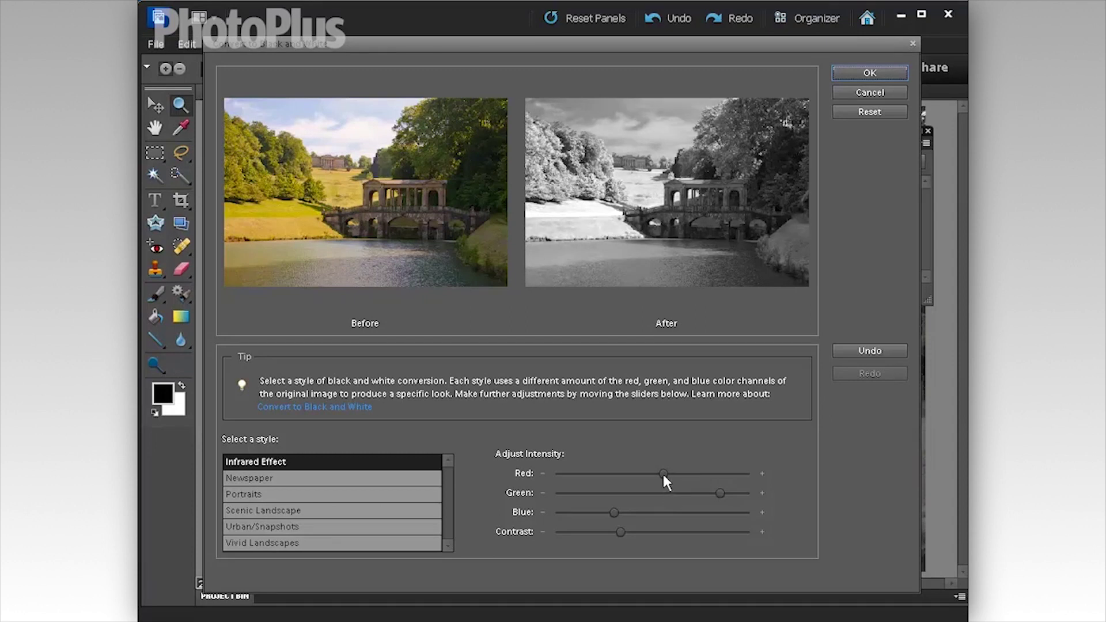
left_click_drag(665, 475, 666, 472)
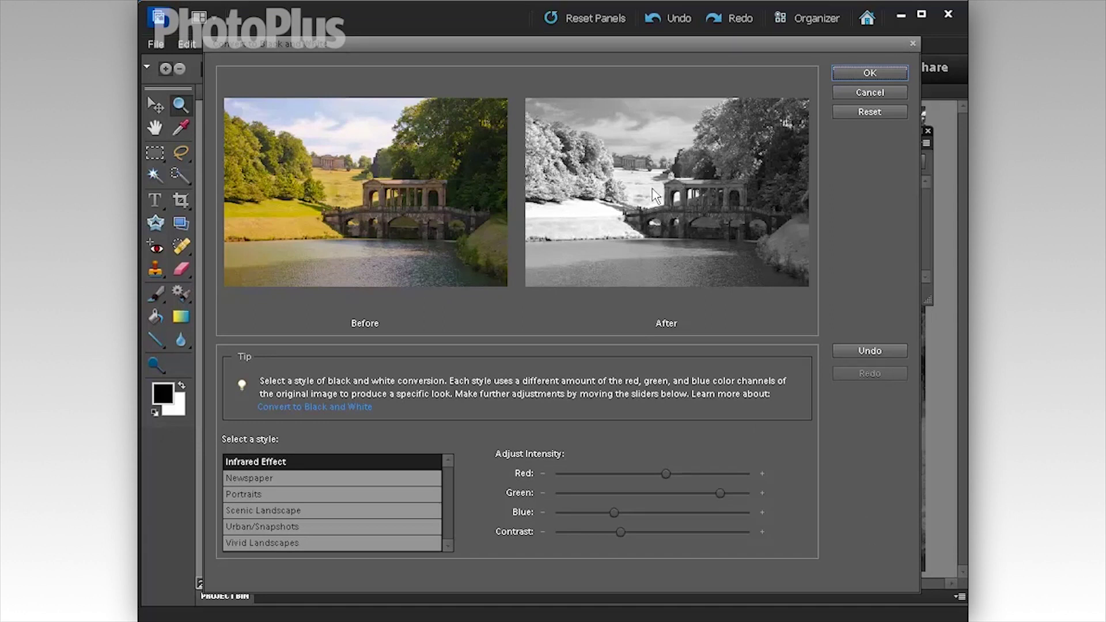
mouse_move(654, 193)
Lower the Blue intensity in several nudges to darken sky and water, and apply the conversion
mouse_move(598, 106)
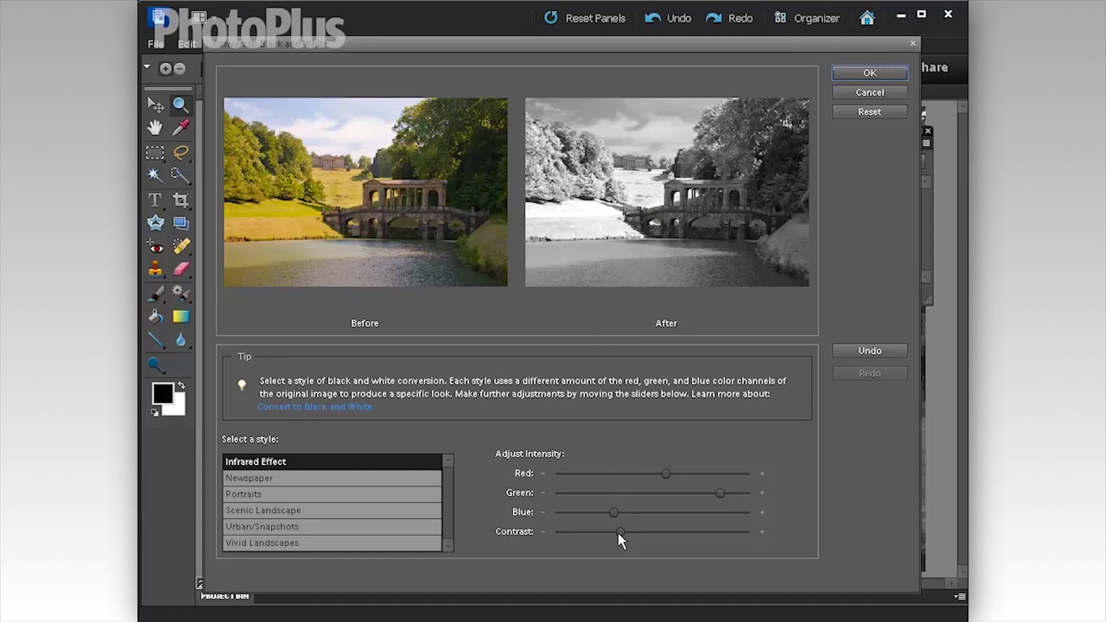
left_click_drag(614, 514, 607, 513)
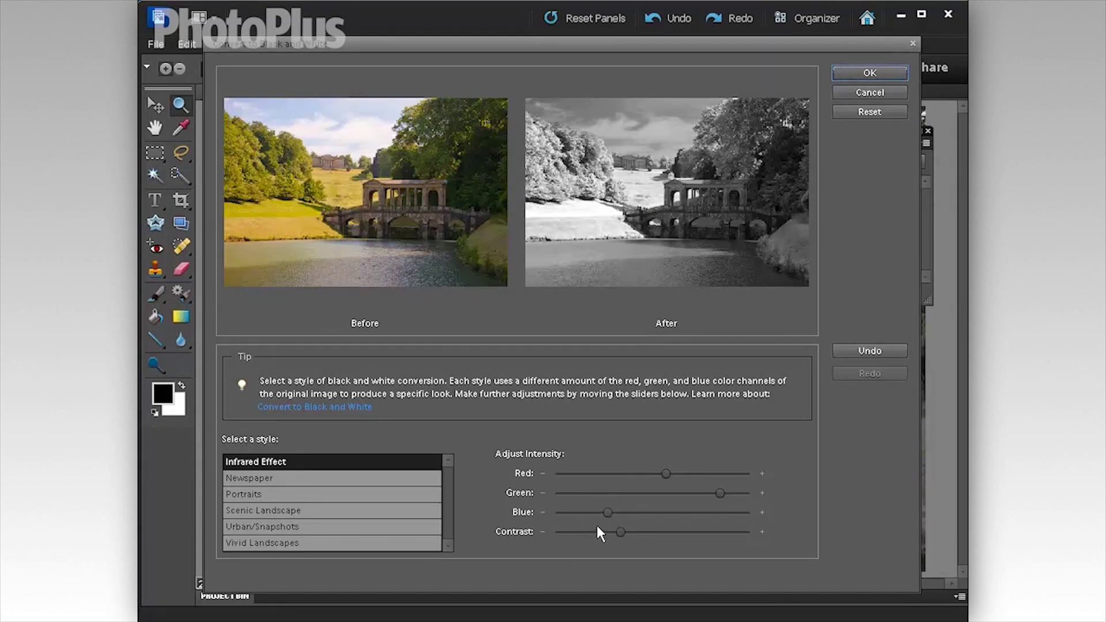
mouse_move(606, 511)
left_click_drag(605, 513, 598, 512)
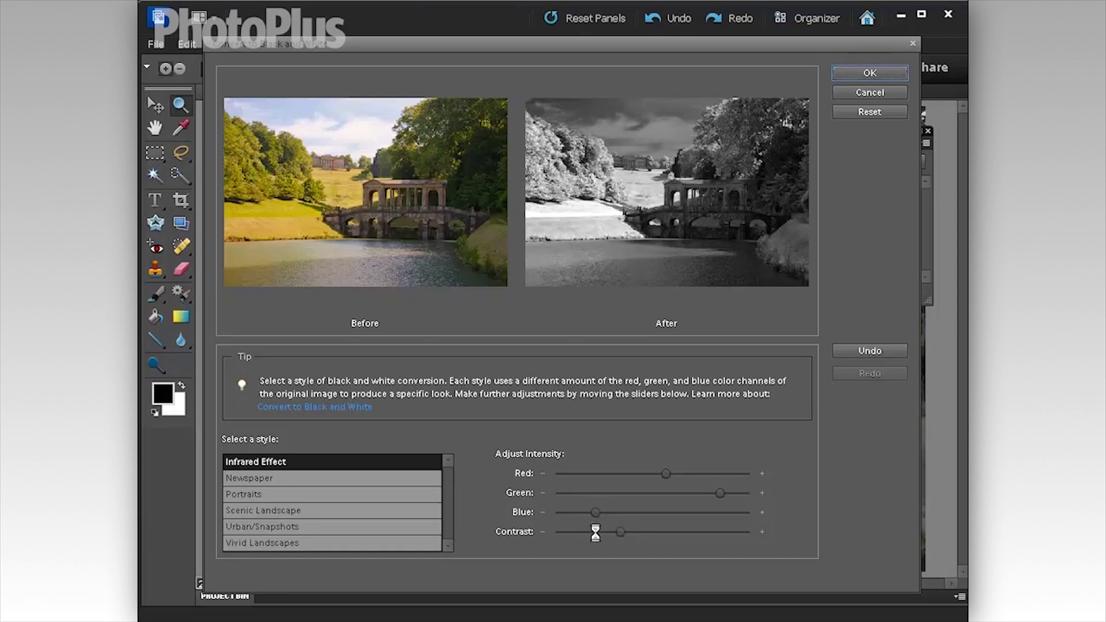
left_click_drag(597, 512, 595, 512)
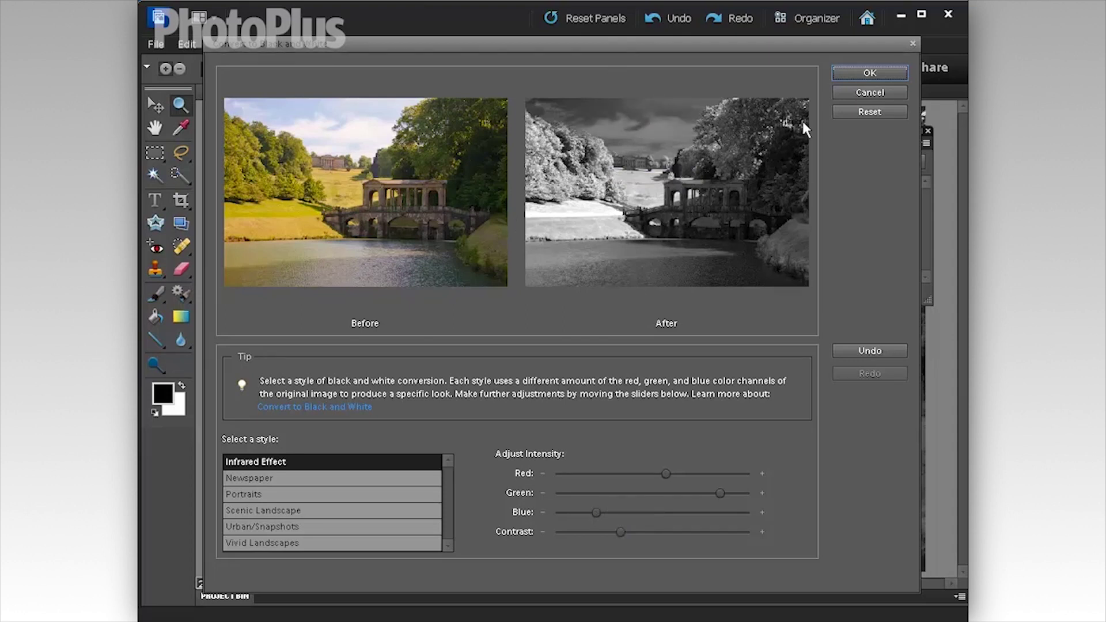
left_click(866, 71)
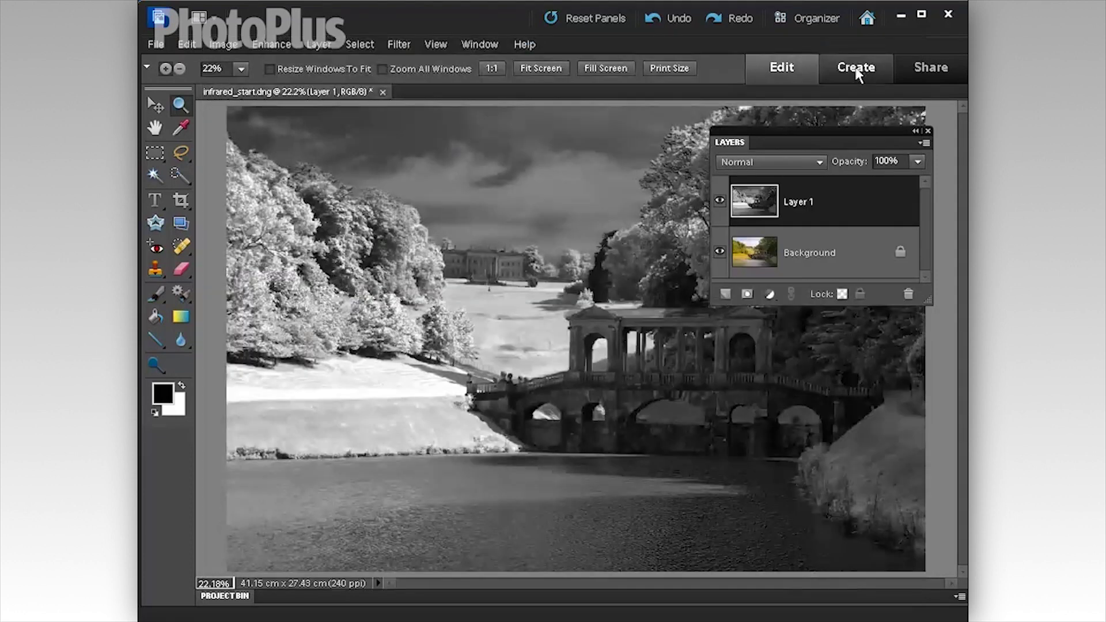
Duplicate the Background layer and enlarge the Layers panel to show all layers
left_click(885, 205)
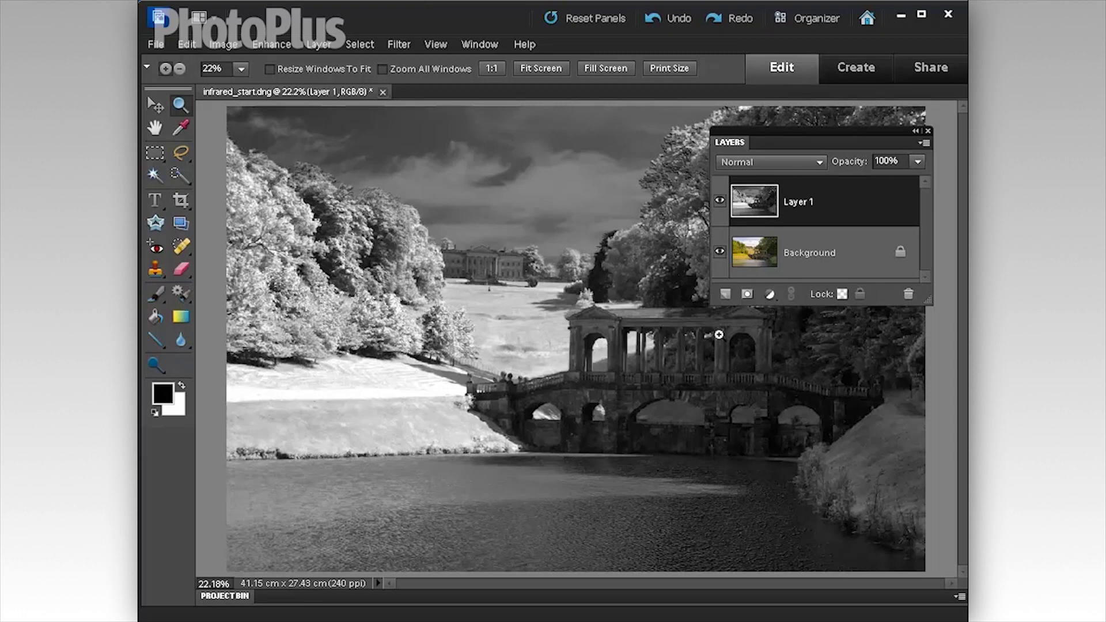
left_click(761, 255)
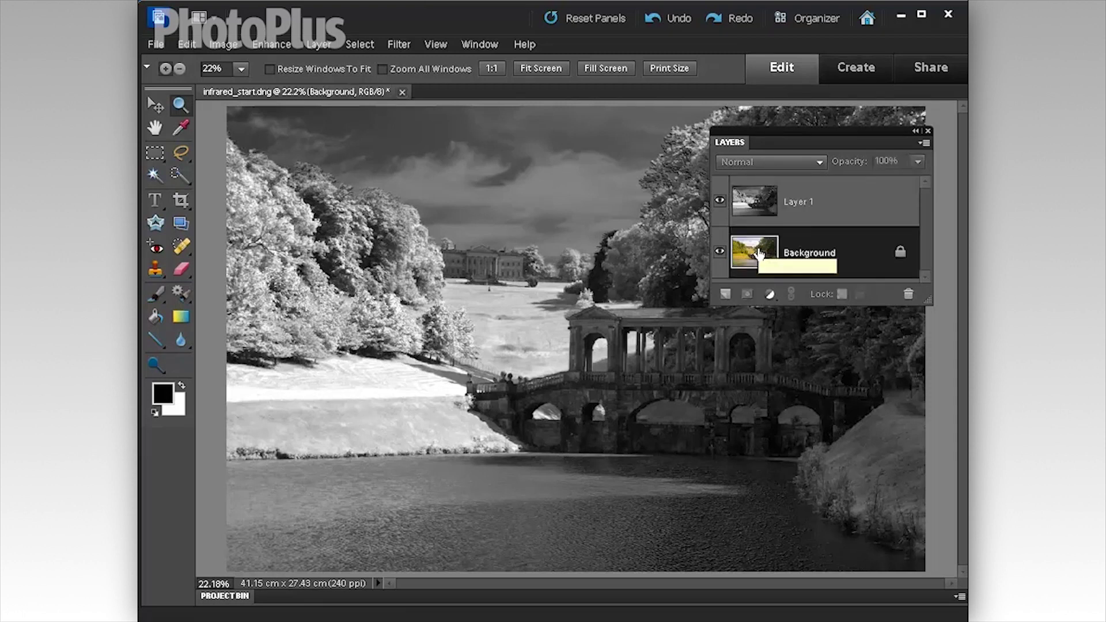
key("ctrl+j")
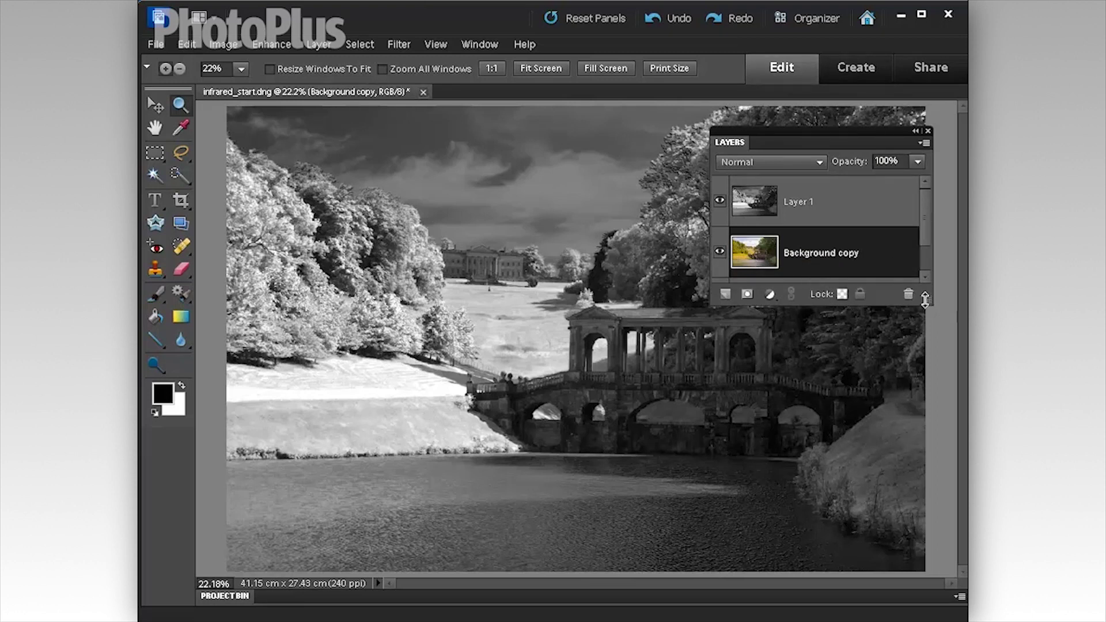
left_click_drag(924, 299, 924, 346)
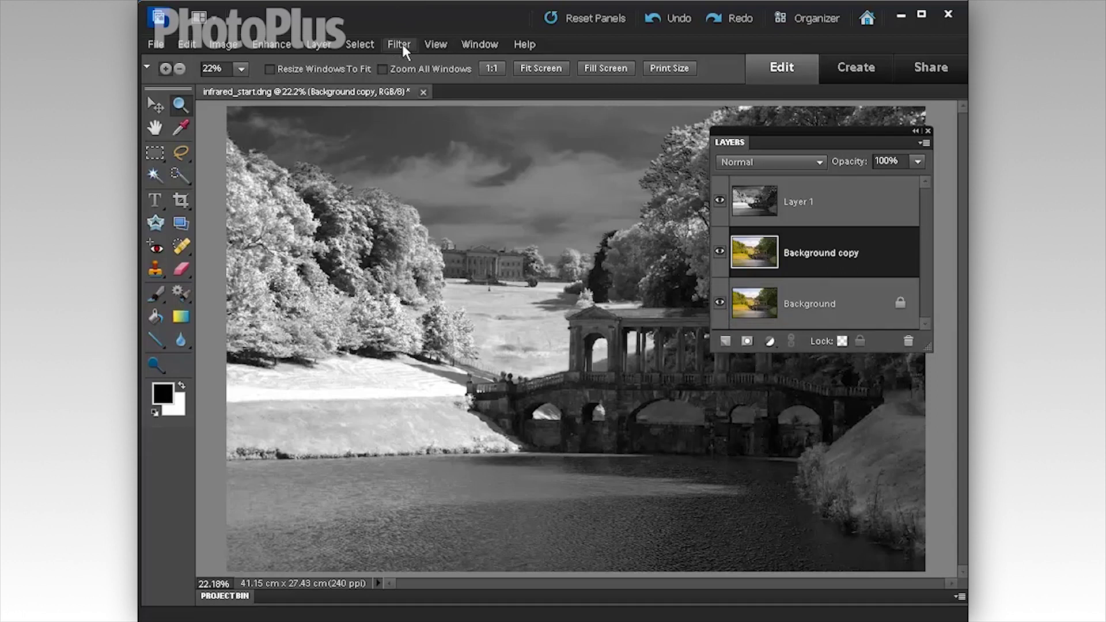
Convert the Background copy to black and white with the default Scenic Landscape style, then select Layer 1
left_click(271, 45)
left_click(322, 212)
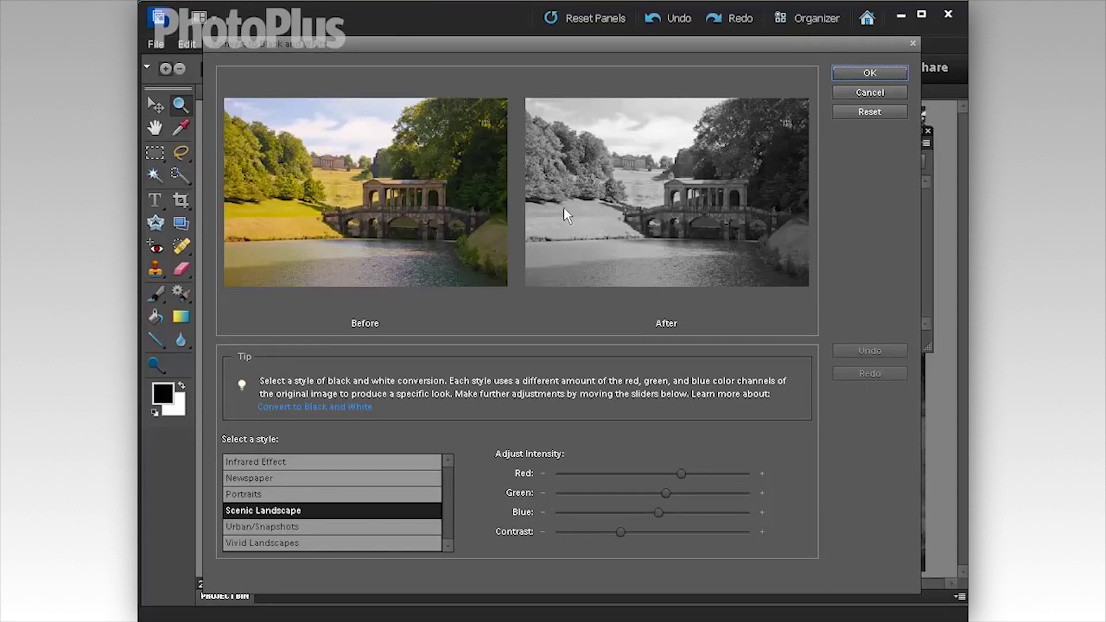
left_click(855, 73)
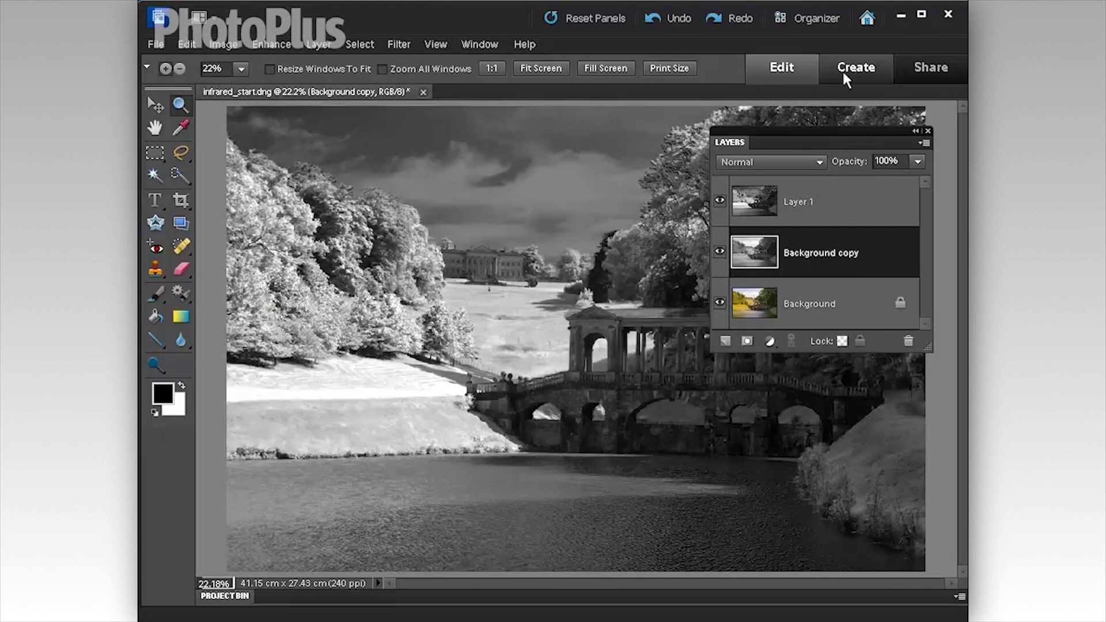
left_click(753, 202)
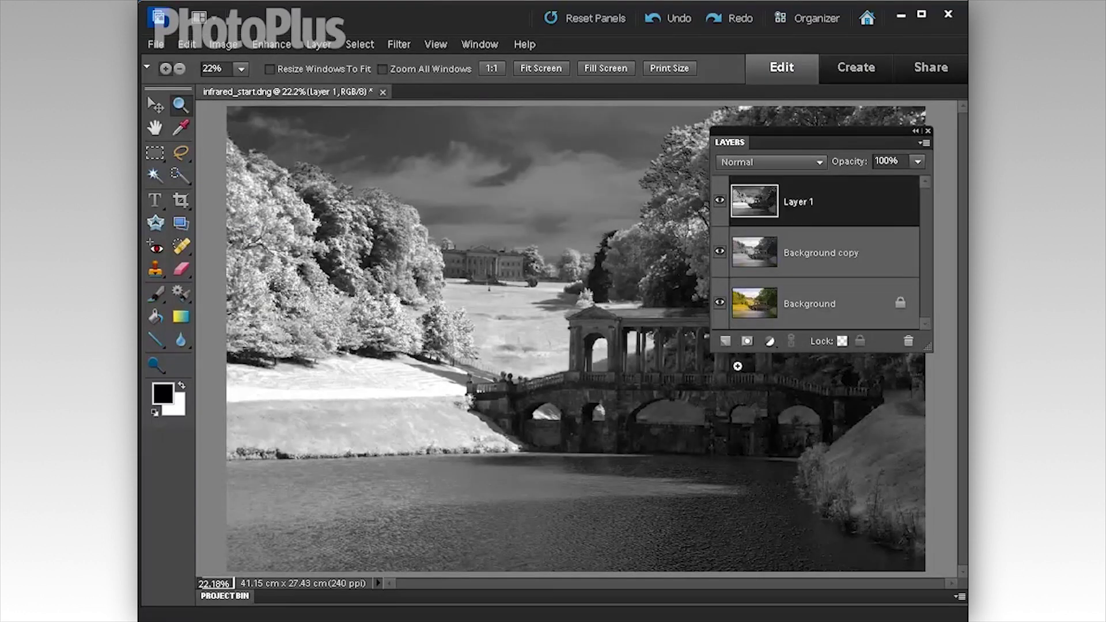
Add a layer mask to Layer 1 and pick the Soft Round 300 px brush
left_click(746, 342)
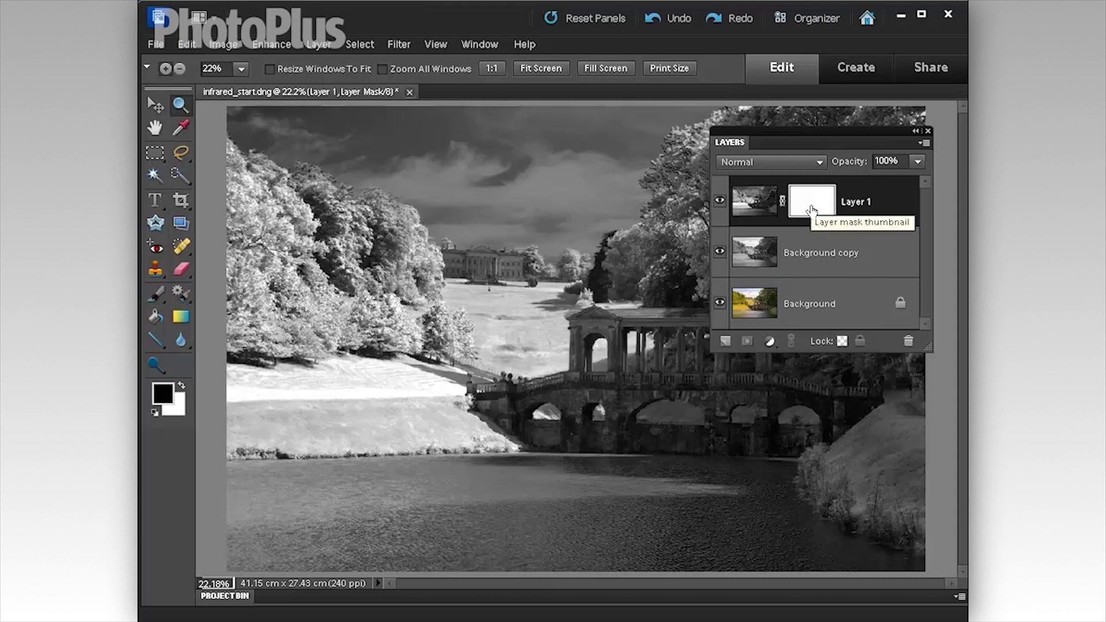
left_click(154, 291)
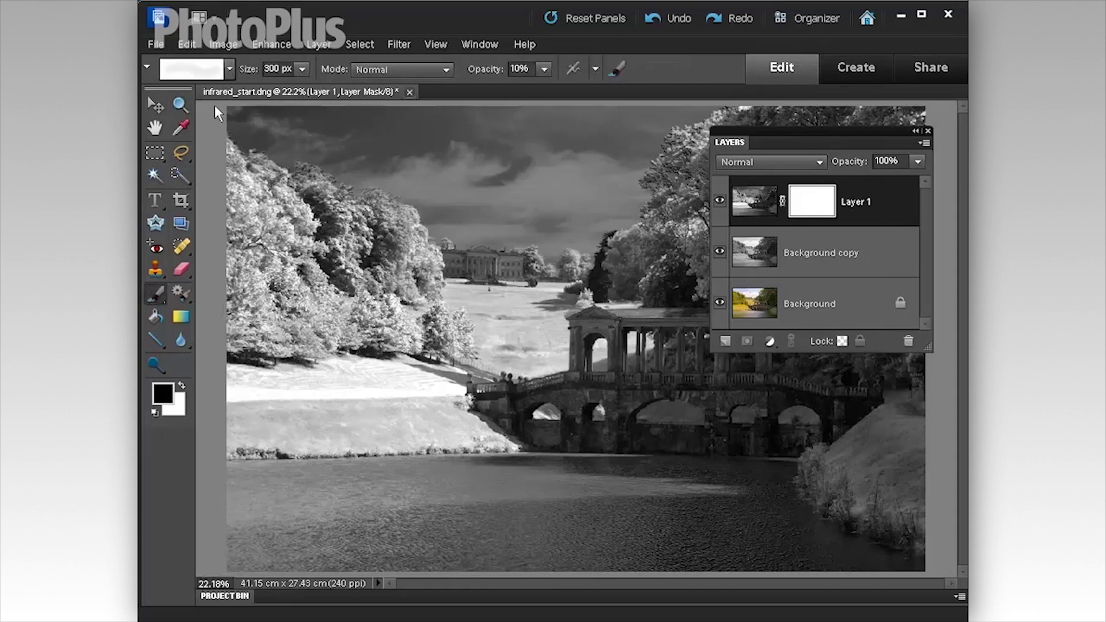
left_click(209, 74)
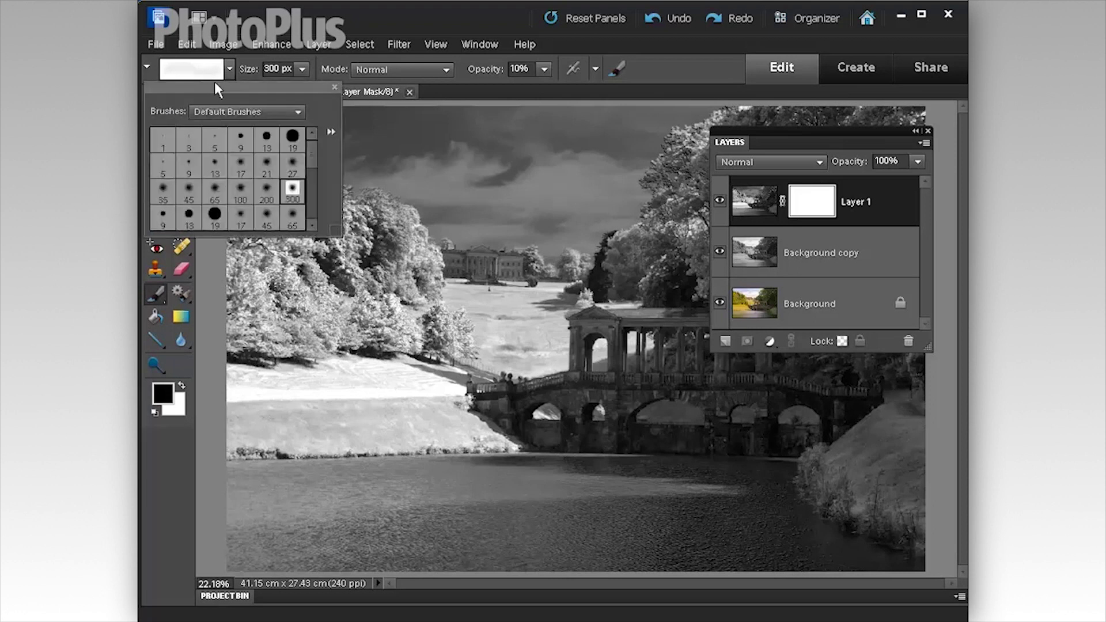
left_click(293, 190)
left_click(478, 79)
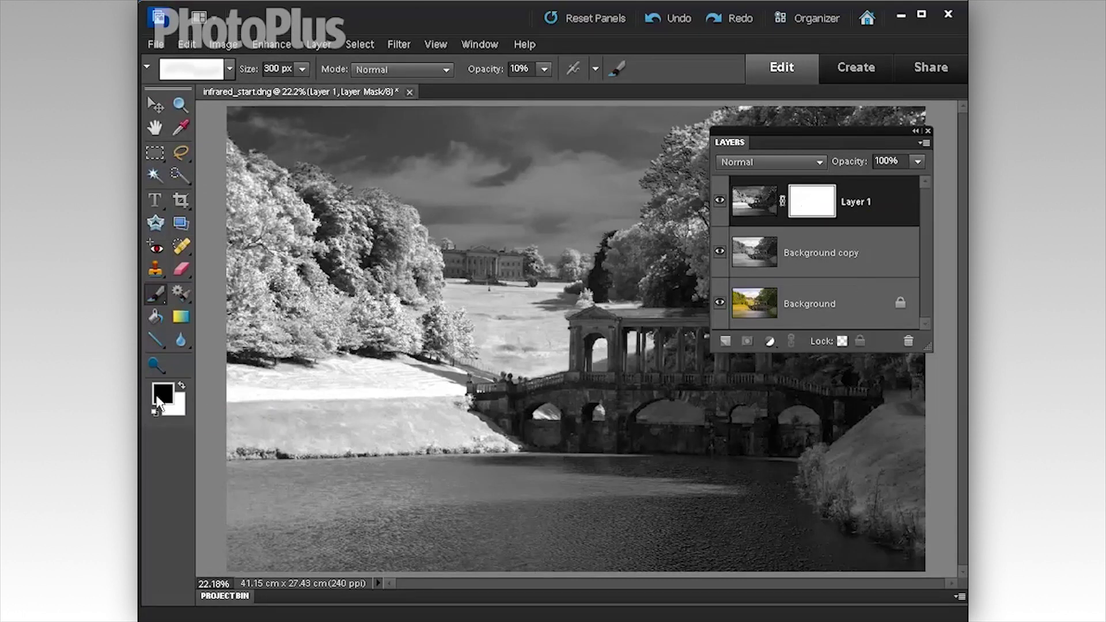
With black as foreground, paint soft 10% opacity strokes over the foreground lawn
left_click(184, 386)
left_click(183, 385)
mouse_move(265, 410)
left_mouse_down()
mouse_move(375, 391)
mouse_move(381, 379)
mouse_move(449, 398)
mouse_move(400, 385)
mouse_move(450, 383)
mouse_move(462, 395)
mouse_move(279, 384)
mouse_move(233, 393)
mouse_move(247, 387)
mouse_move(207, 383)
left_mouse_up()
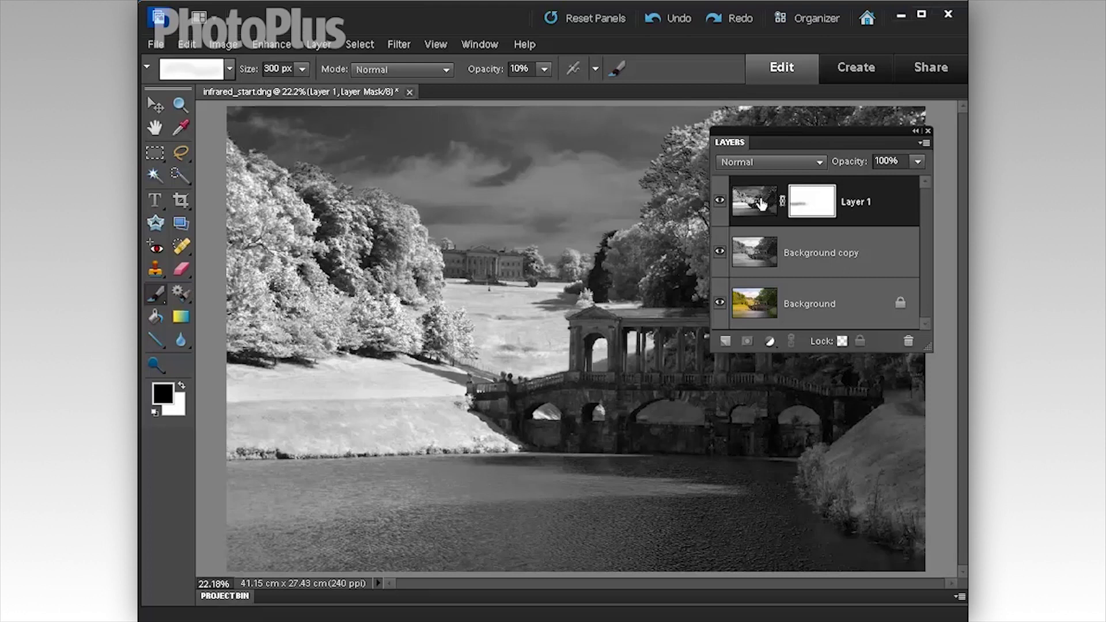
Merge Layer 1 down into Background copy, then give Background copy a white layer mask
left_click(318, 44)
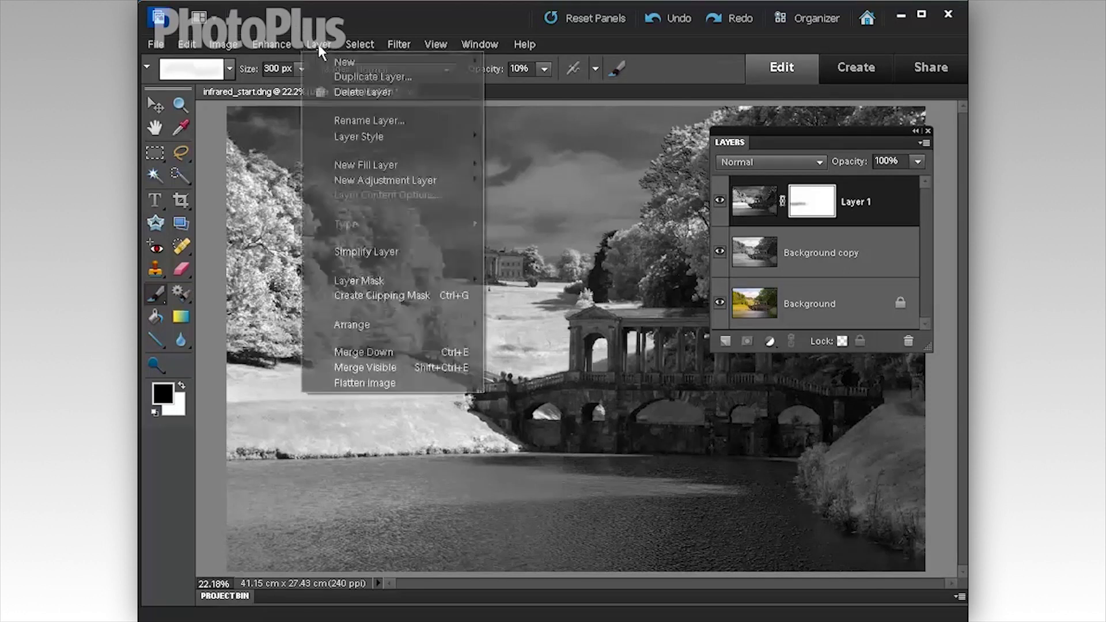
left_click(404, 351)
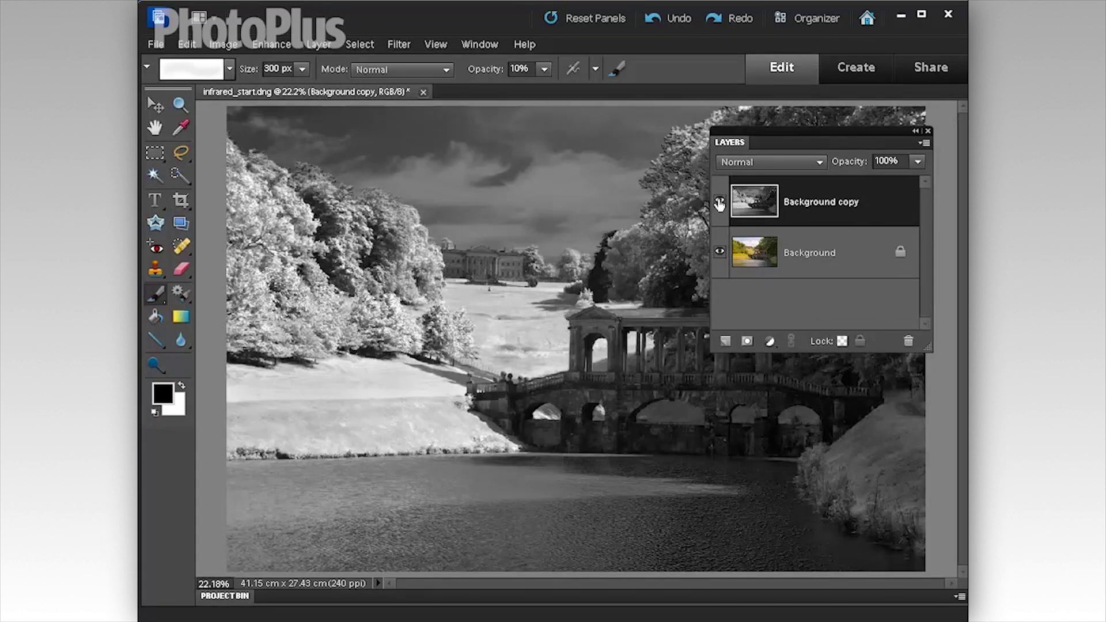
left_click(747, 343)
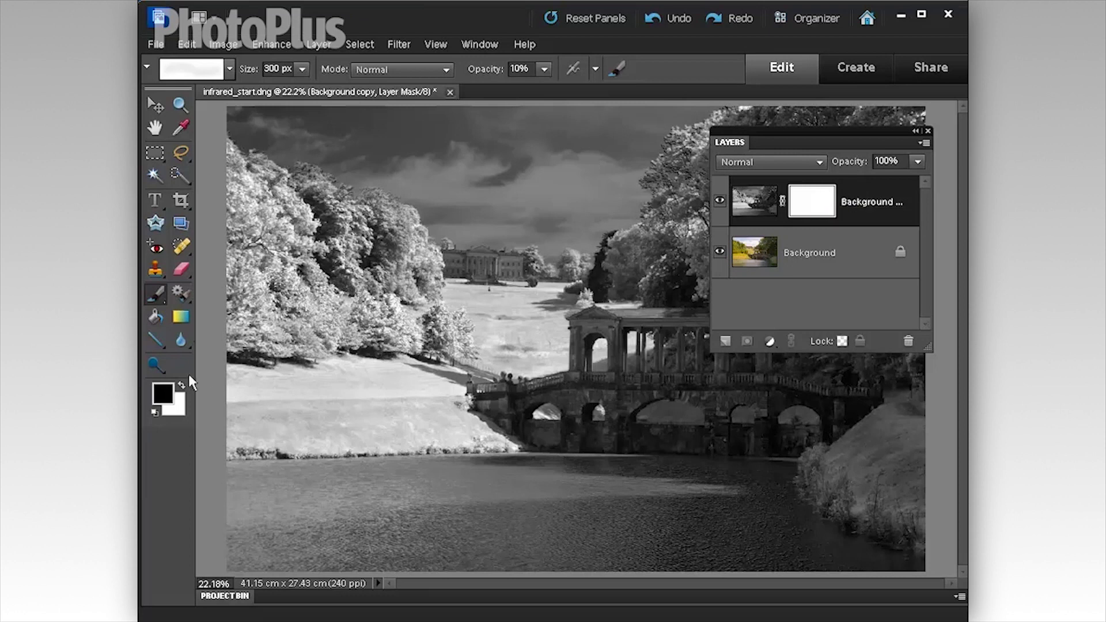
Draw a Foreground-to-Background radial gradient on the mask from the bridge to the top-left corner
left_click(180, 317)
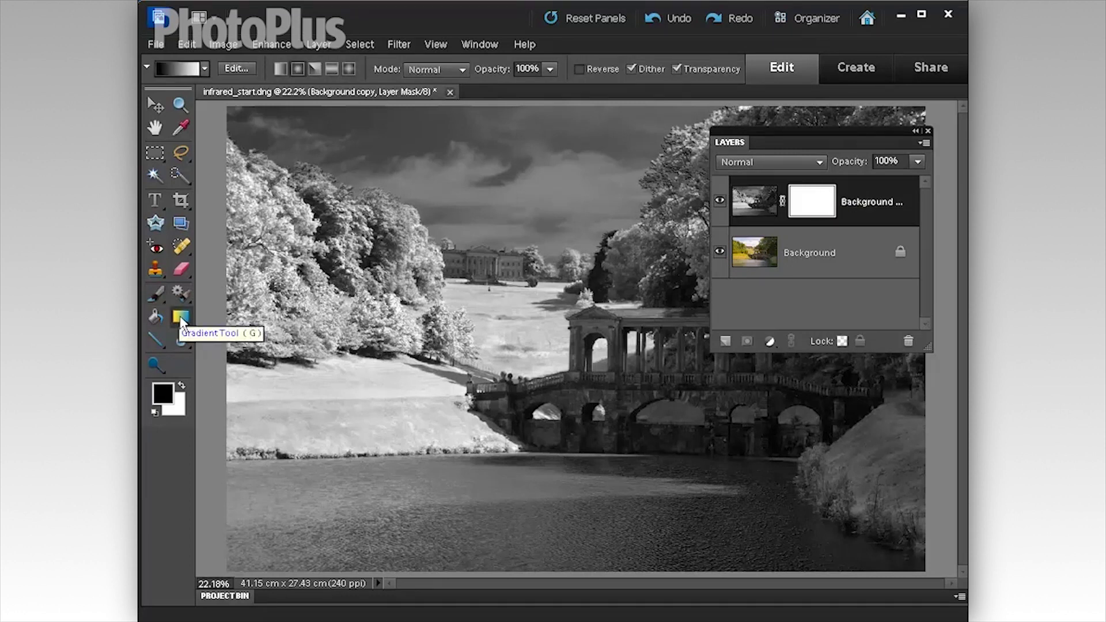
left_click(178, 68)
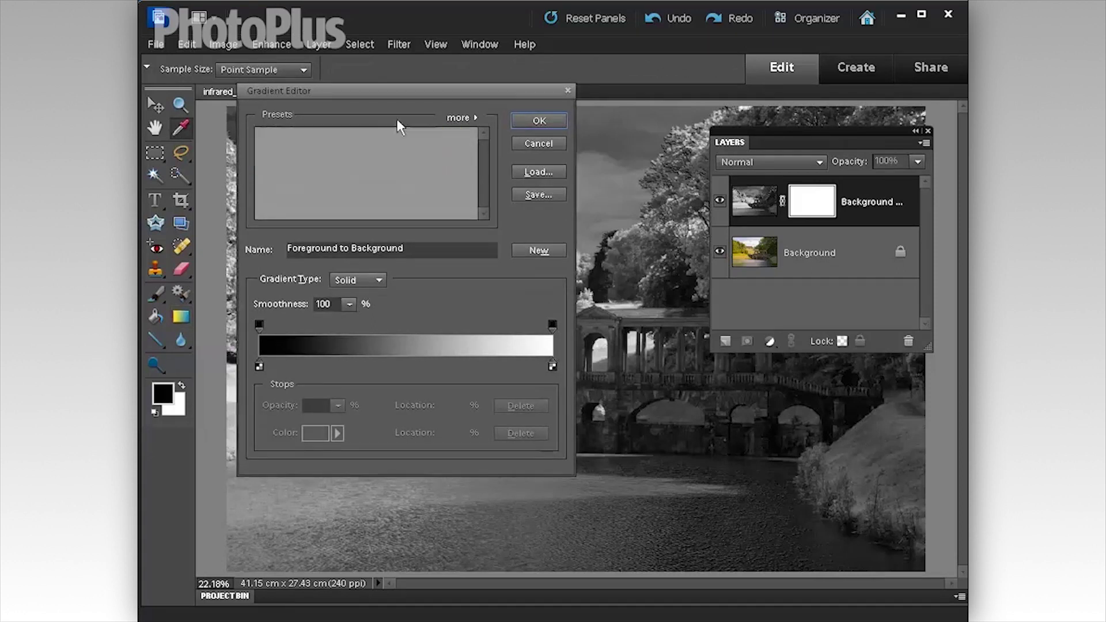
left_click(539, 123)
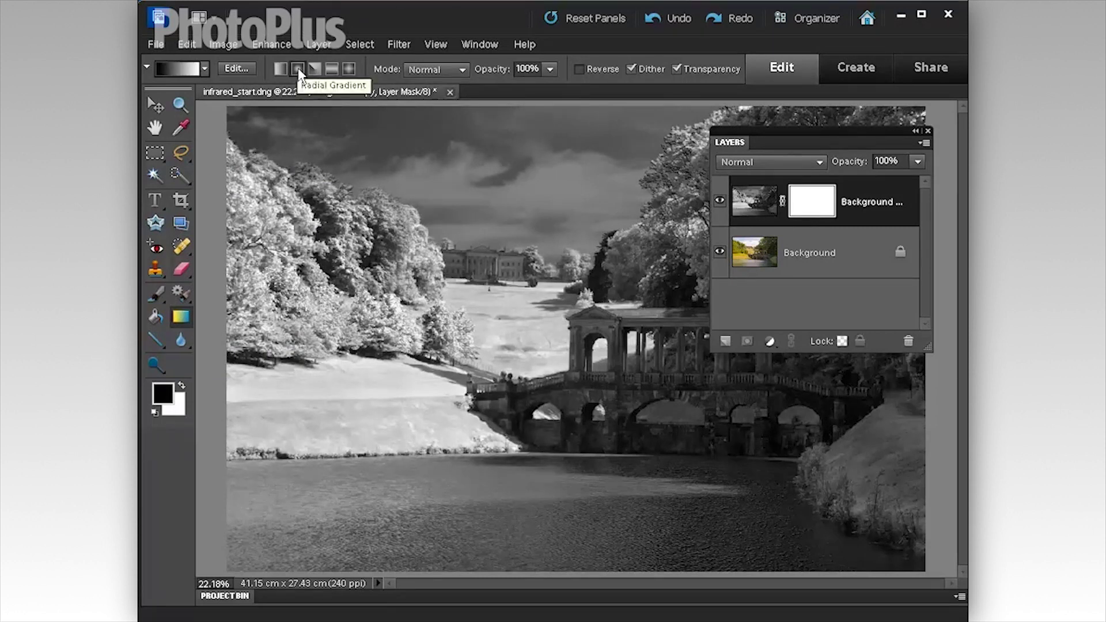
left_click(299, 74)
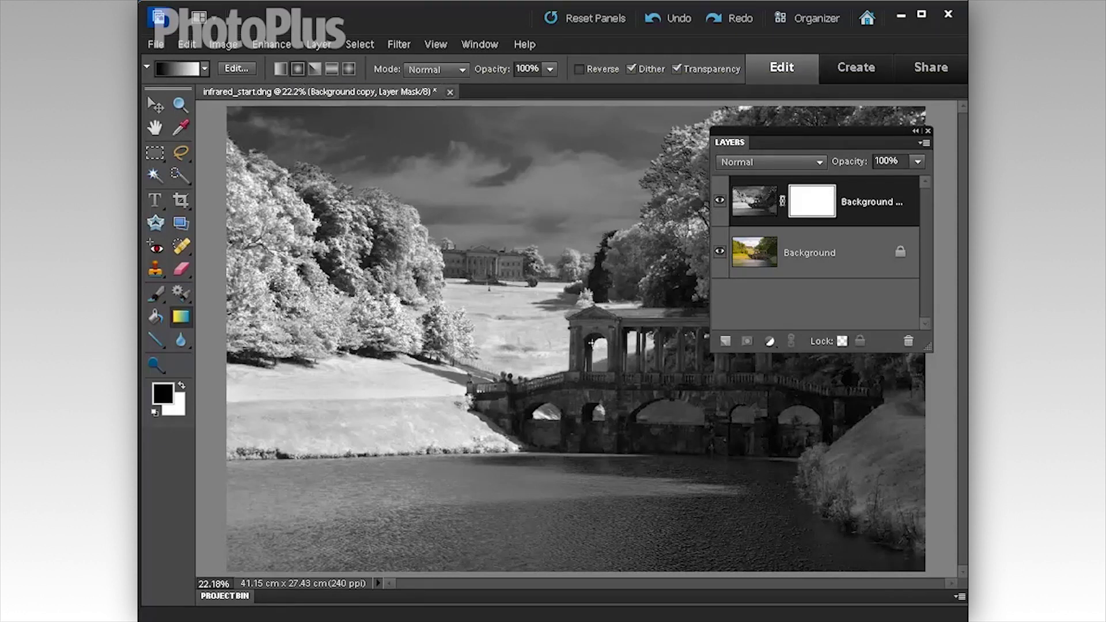
left_click_drag(599, 344, 236, 111)
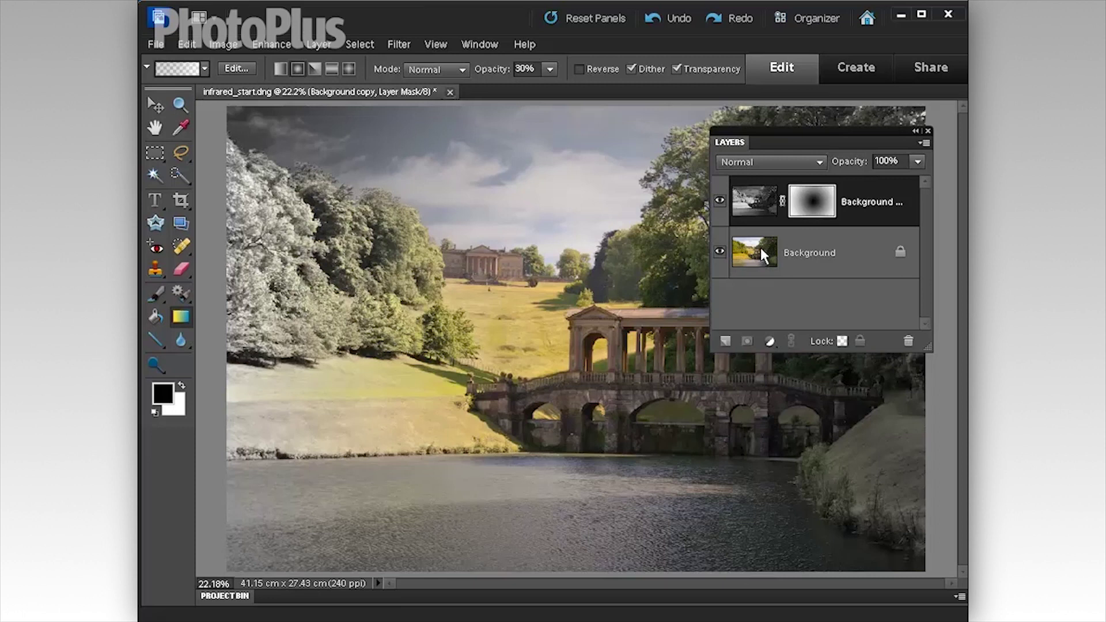
Add a Hue/Saturation adjustment layer and dock its Adjustments panel under the Layers panel
left_click(769, 342)
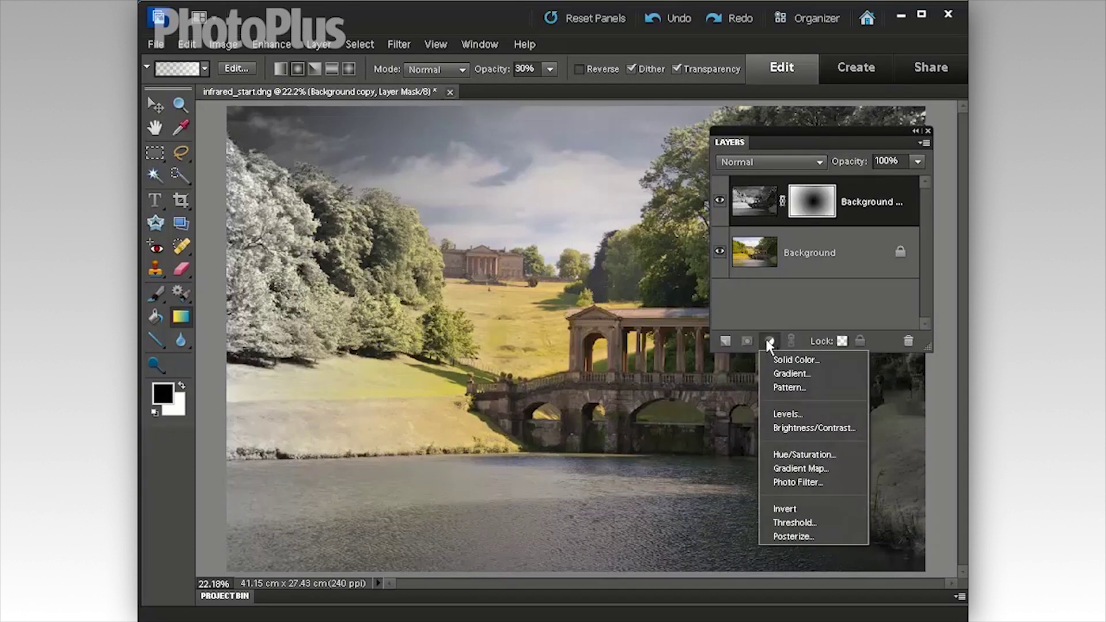
left_click(786, 456)
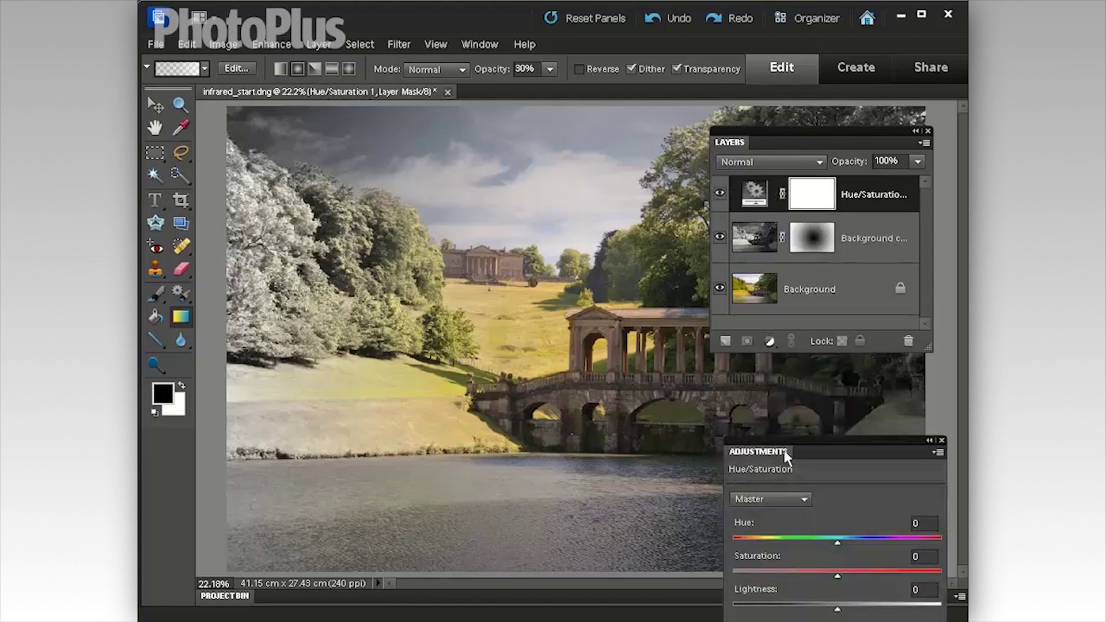
left_click_drag(788, 438, 779, 353)
left_click_drag(803, 127, 806, 93)
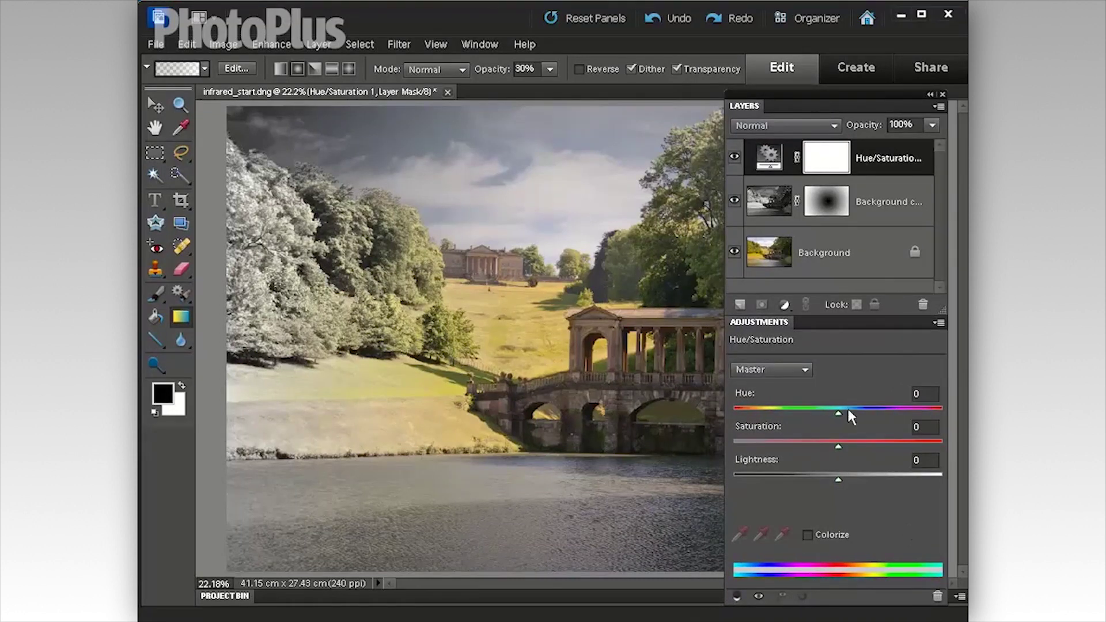
Set the Blues range to Hue -39, Saturation +56 and Lightness -18
left_click(768, 373)
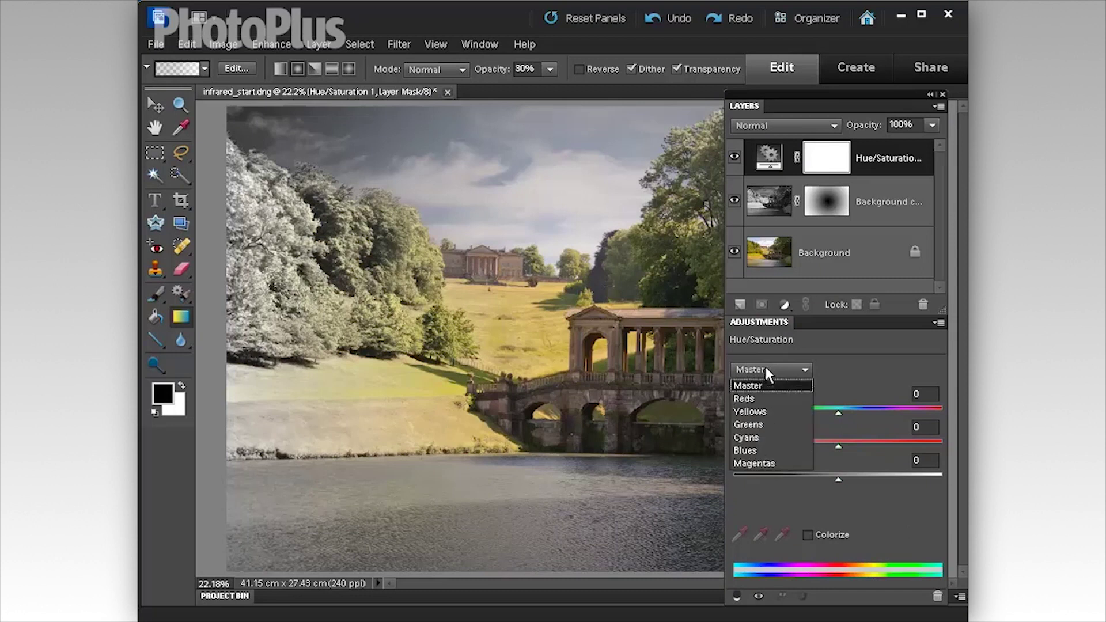
left_click(771, 450)
left_click_drag(835, 413, 797, 414)
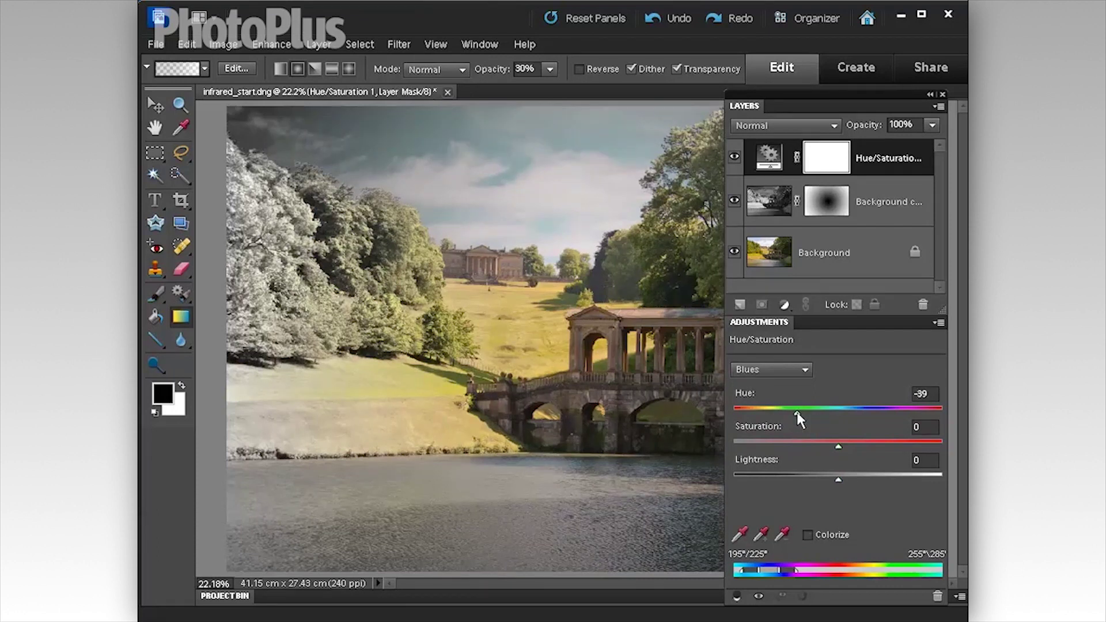
left_click_drag(839, 447, 888, 442)
left_click_drag(836, 478, 820, 483)
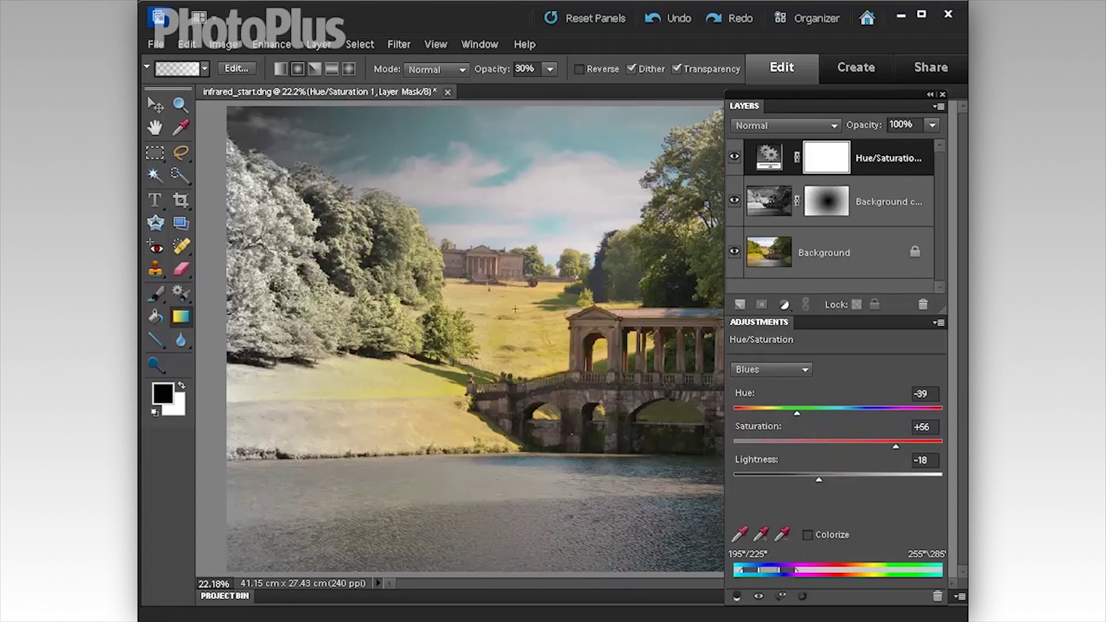
Shift the Yellows hue to -30 so the grass turns pink-orange
left_click(757, 371)
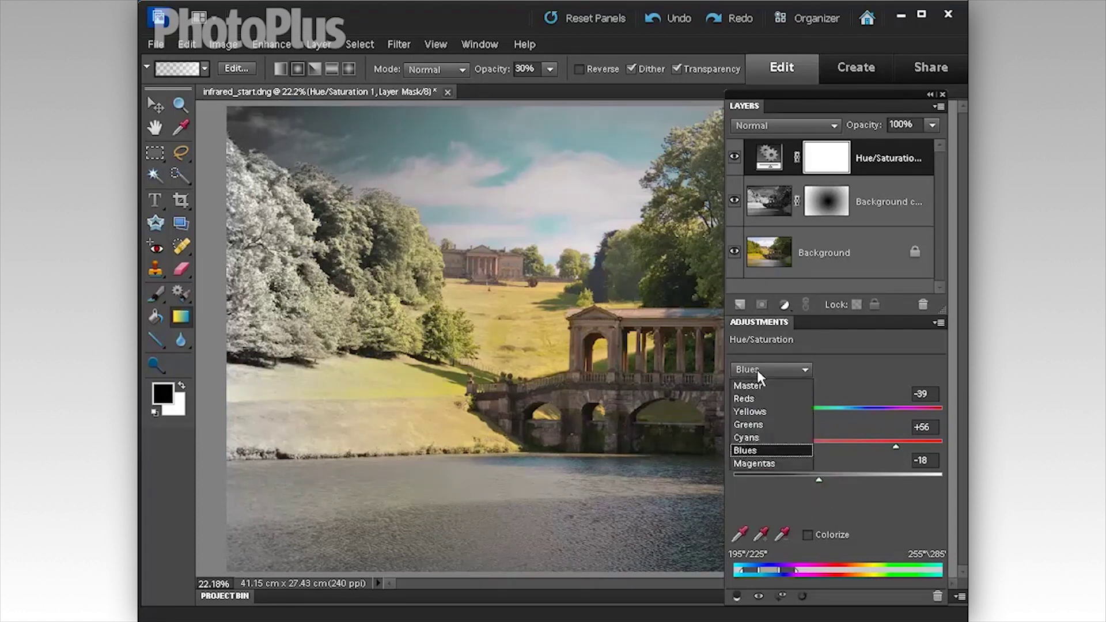
left_click(762, 413)
left_click_drag(839, 415, 806, 412)
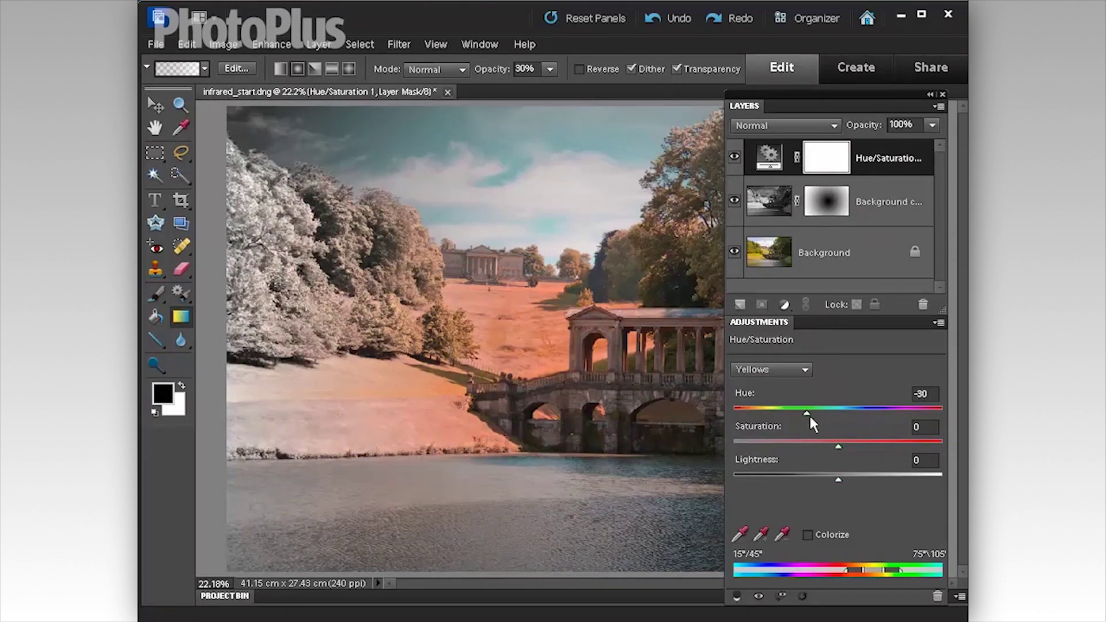
Lower the Master saturation to -14 to mute the whole image
left_click(766, 371)
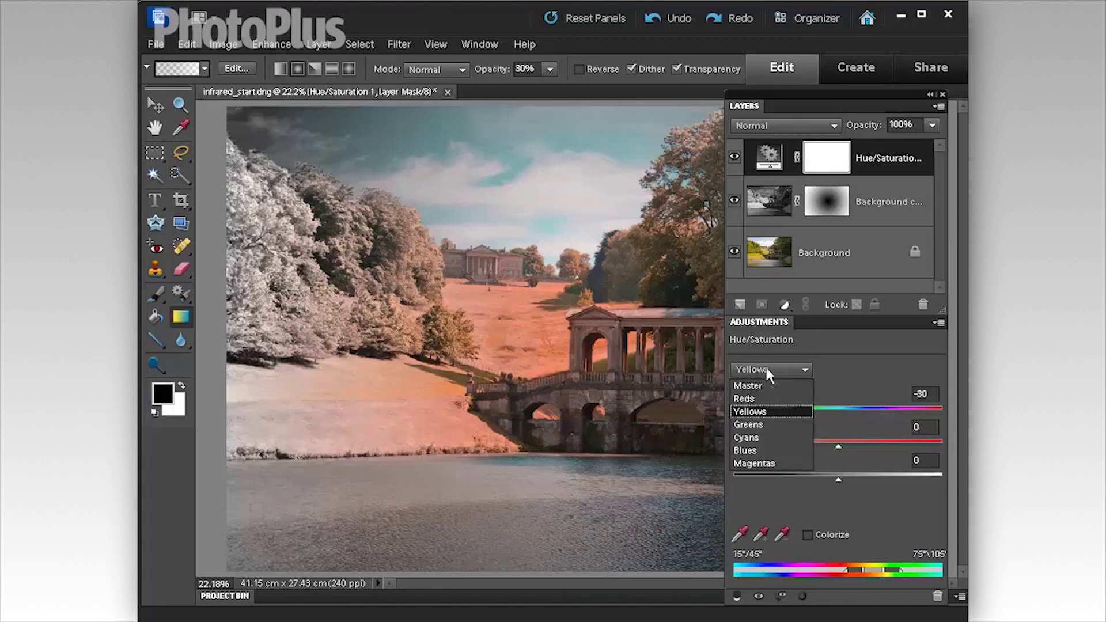
left_click(760, 385)
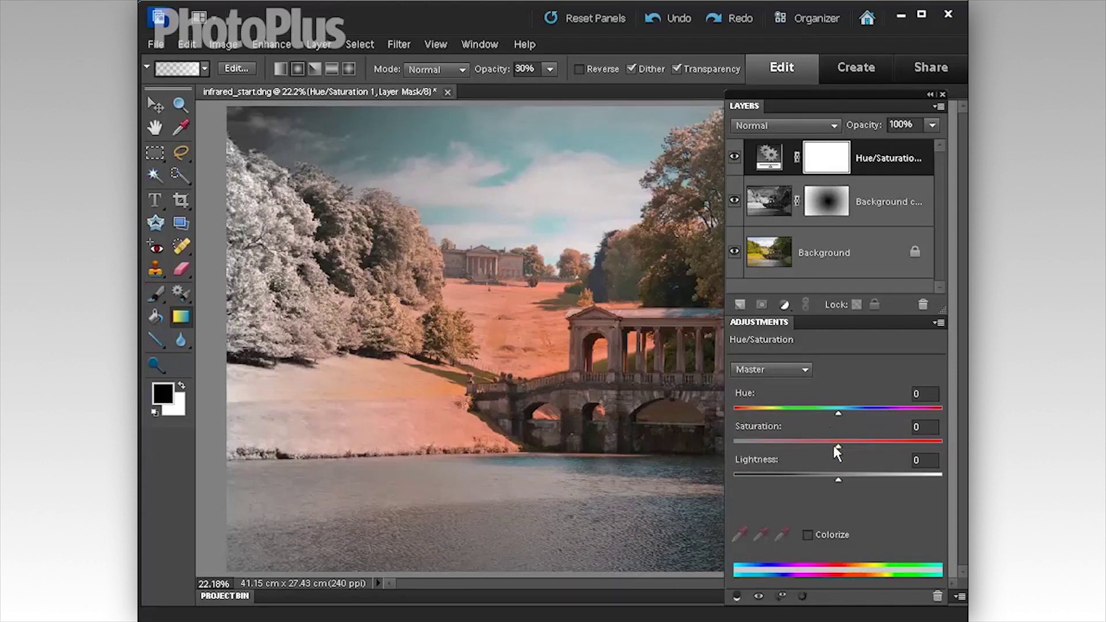
left_click_drag(836, 445, 824, 445)
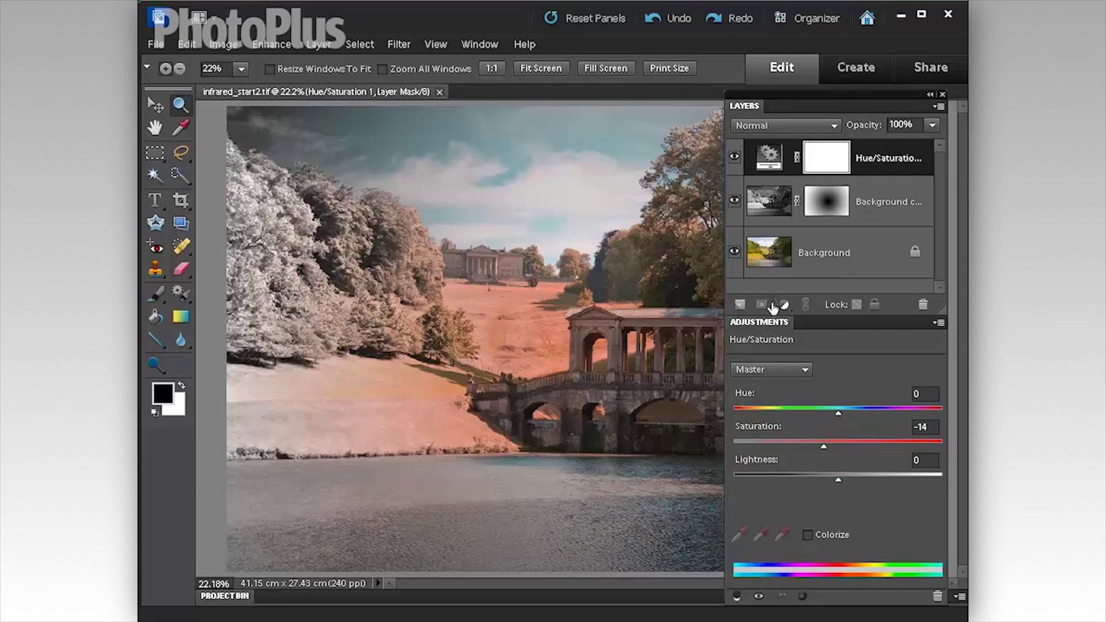
Add a Levels layer with black input 11 and midtone 1.10, then hide the panels
left_click(784, 303)
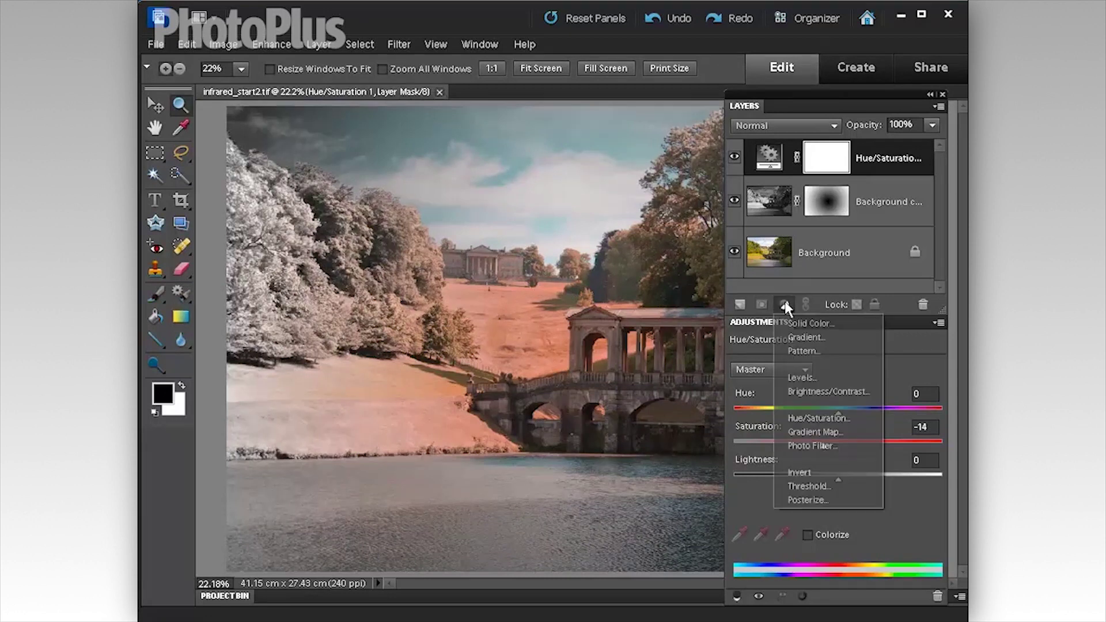
left_click(801, 380)
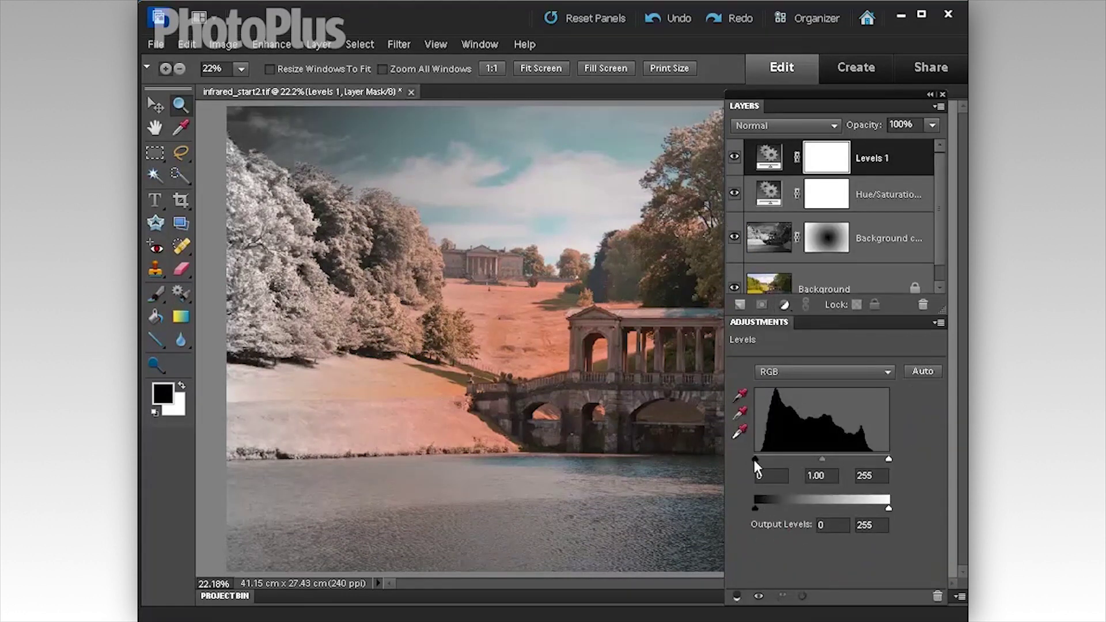
left_click_drag(755, 459, 761, 460)
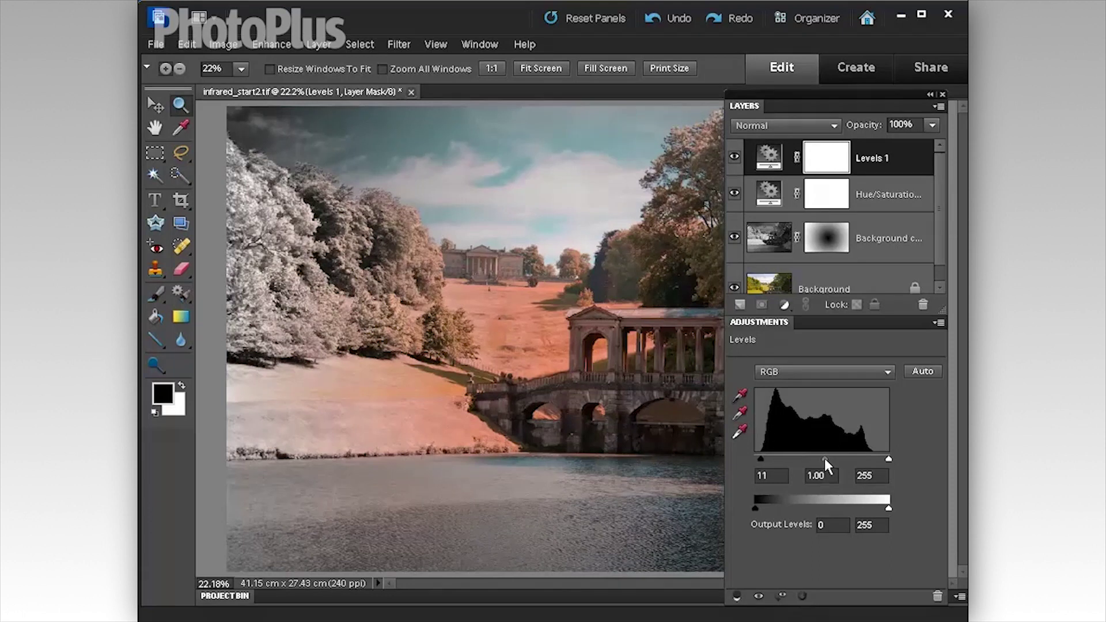
left_click_drag(825, 458, 820, 459)
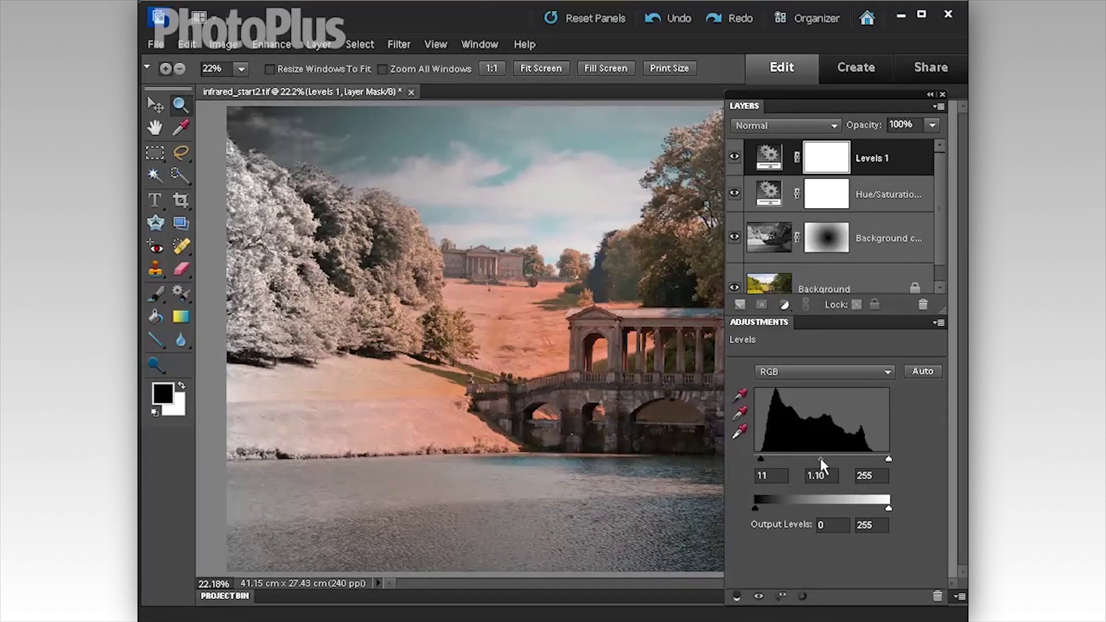
left_click(736, 158)
key("Tab")
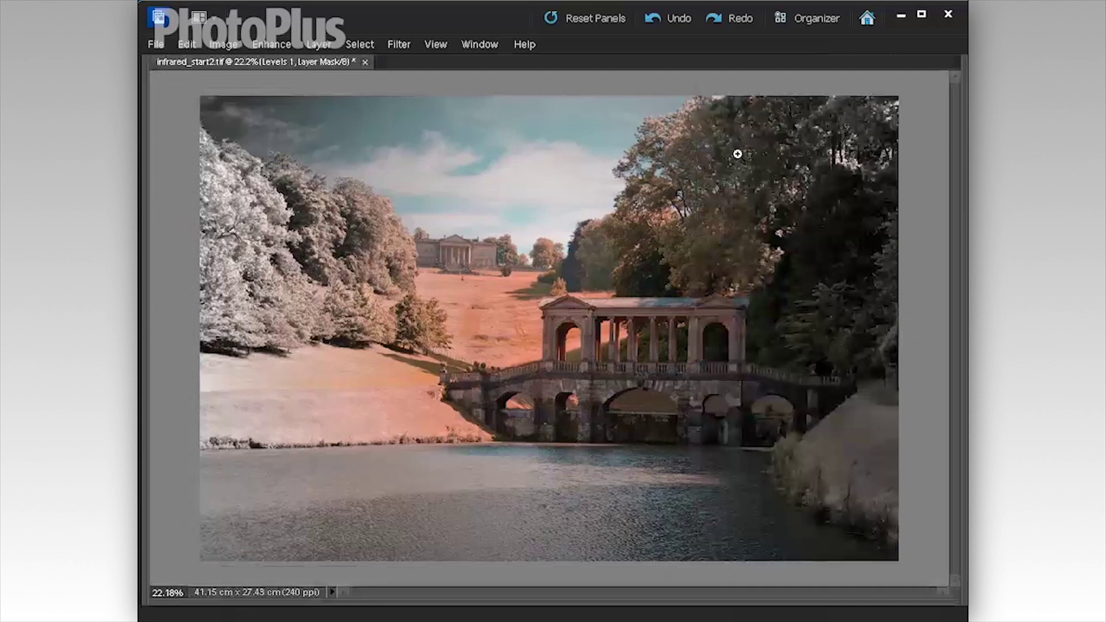